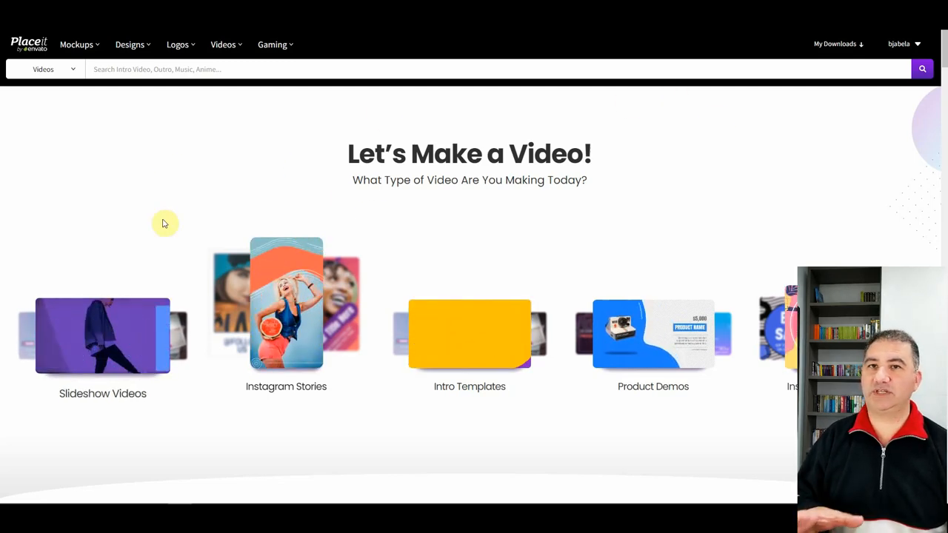
Step: Open the T-Shirt Videos mockup category and filter it by the 9x16 - Vertical tag
mouse_move(222, 47)
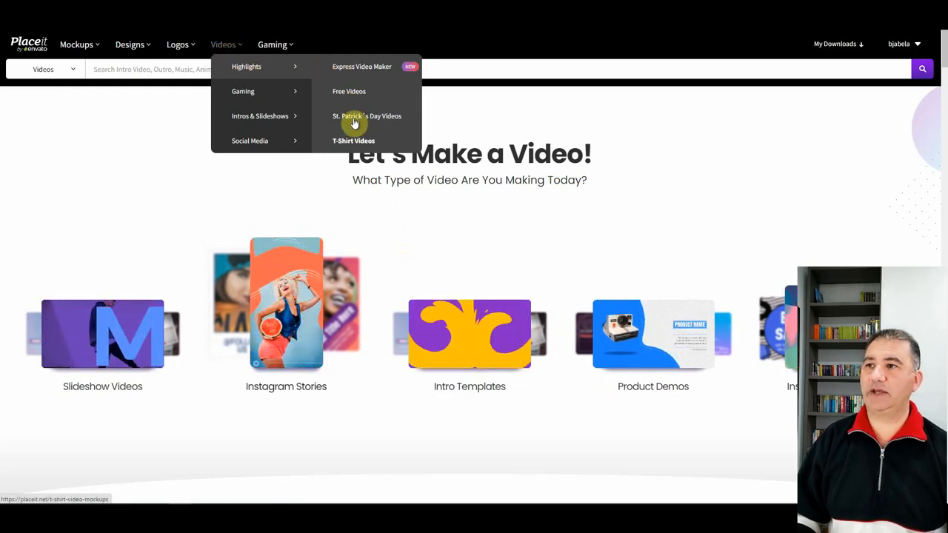
click(350, 142)
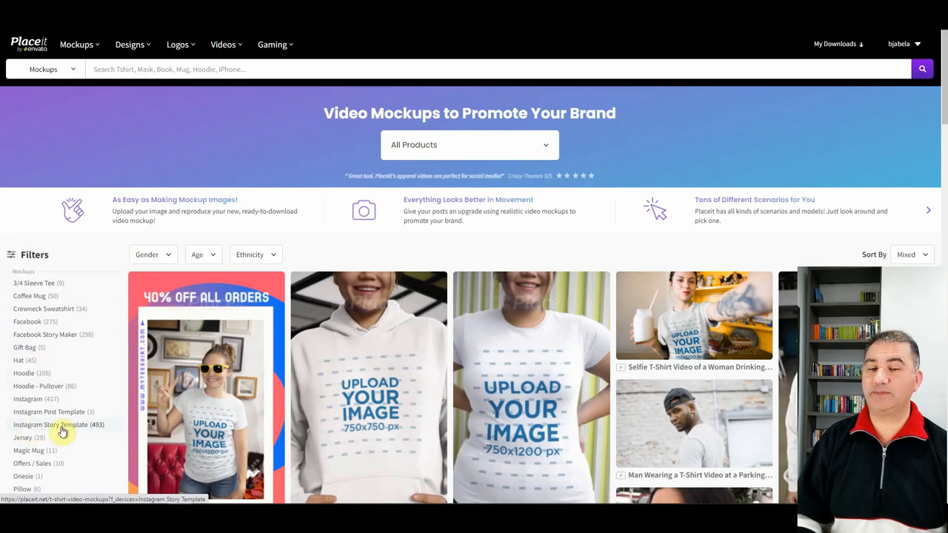
scroll(63, 432, down, 4)
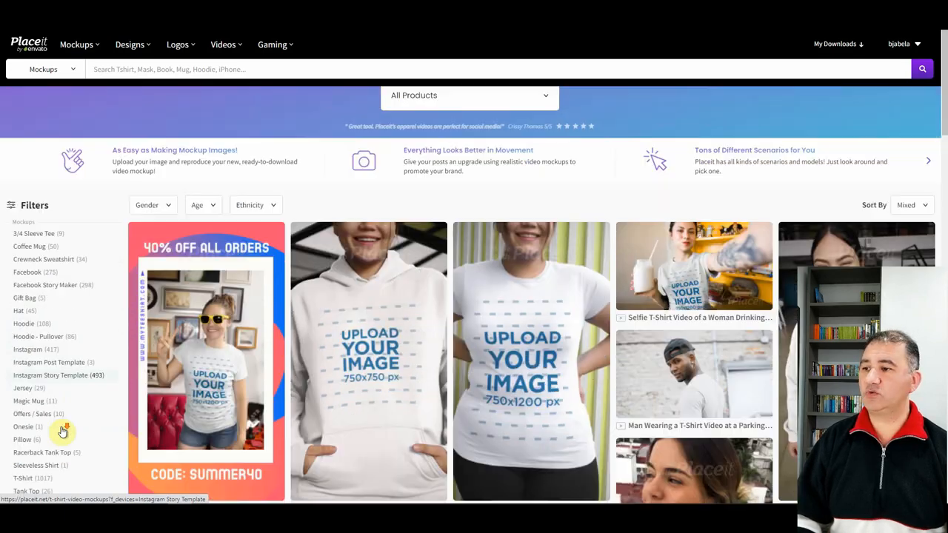
scroll(50, 443, down, 2)
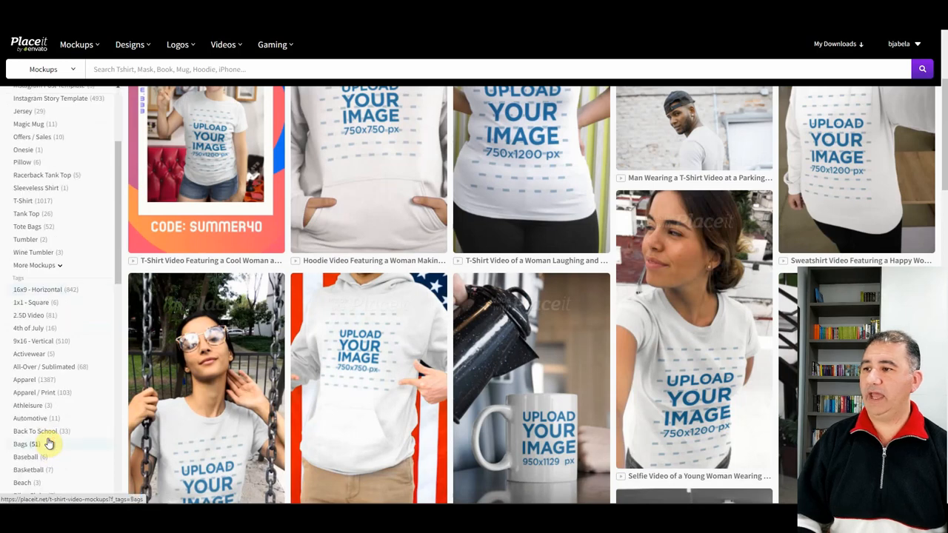
click(49, 344)
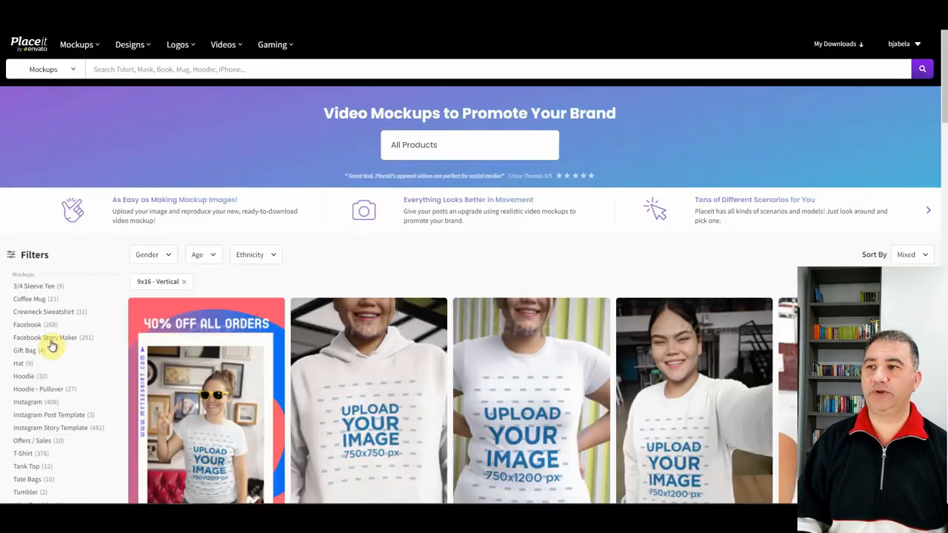
Step: Look through the filtered vertical apparel video mockups for suitable templates
drag(946, 71, 946, 265)
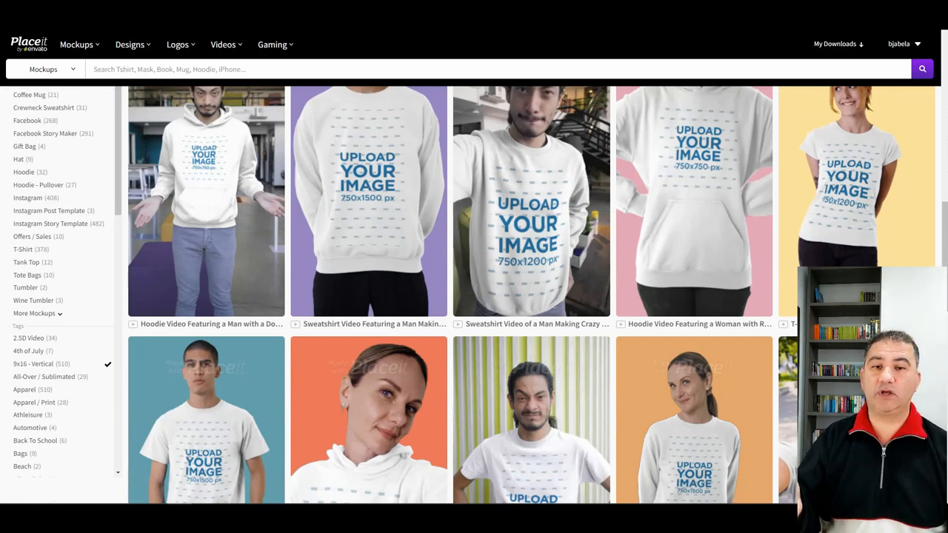
scroll(927, 250, up, 1)
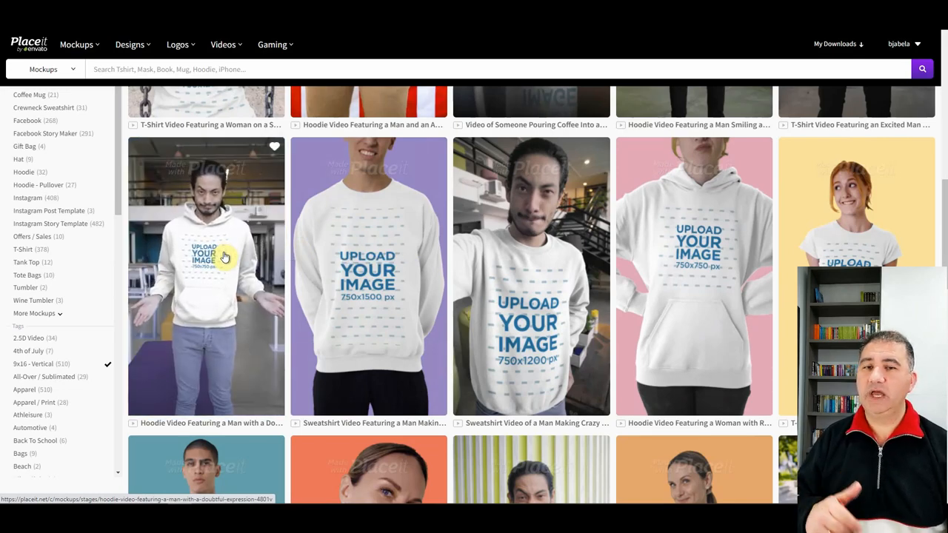
scroll(224, 255, up, 3)
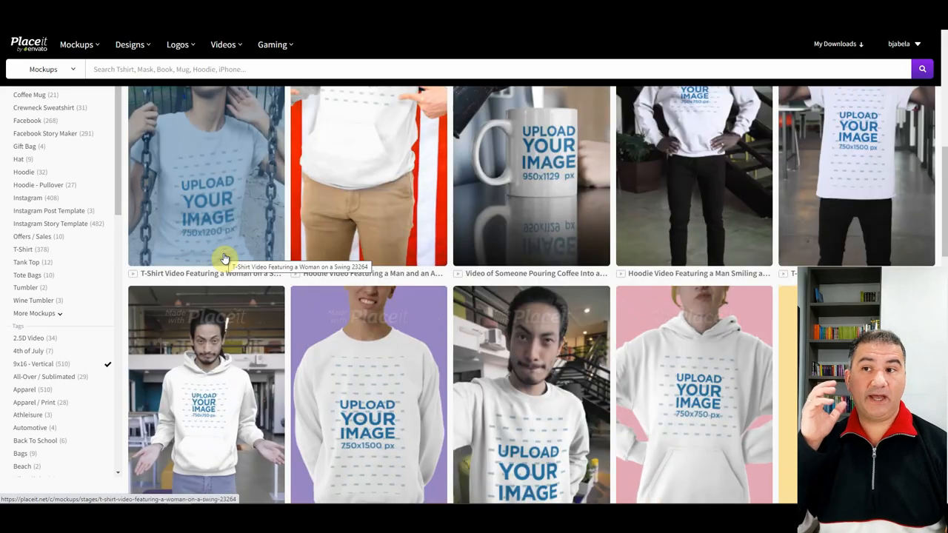
scroll(225, 256, up, 2)
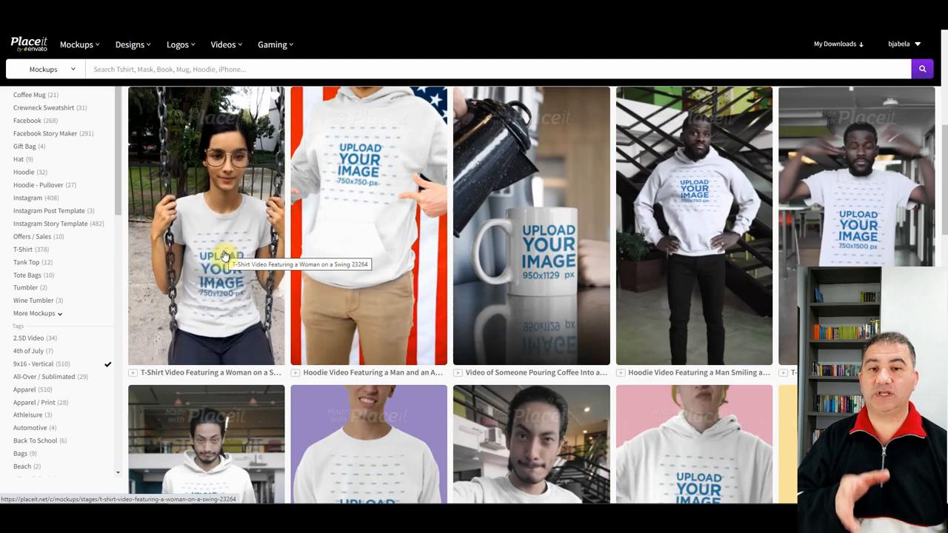
scroll(225, 255, up, 3)
scroll(227, 258, up, 4)
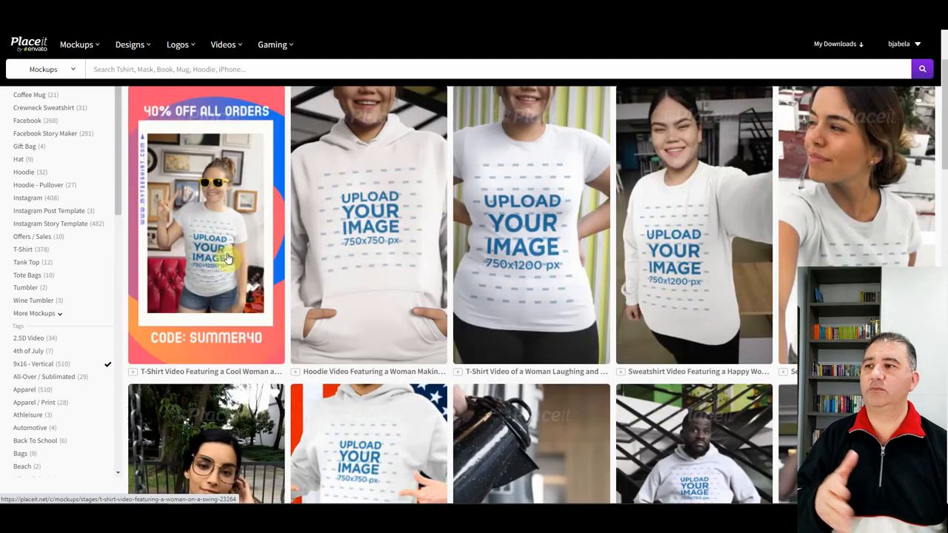
scroll(227, 258, down, 1)
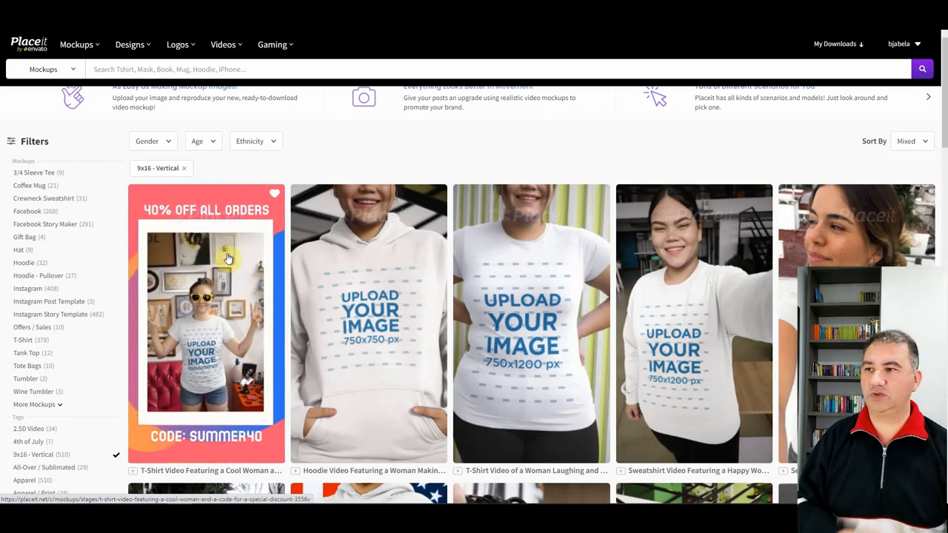
Step: Open the 40% off T-shirt mockup of the cool woman and the neighbouring woman's hoodie mockup in separate tabs
right_click(229, 279)
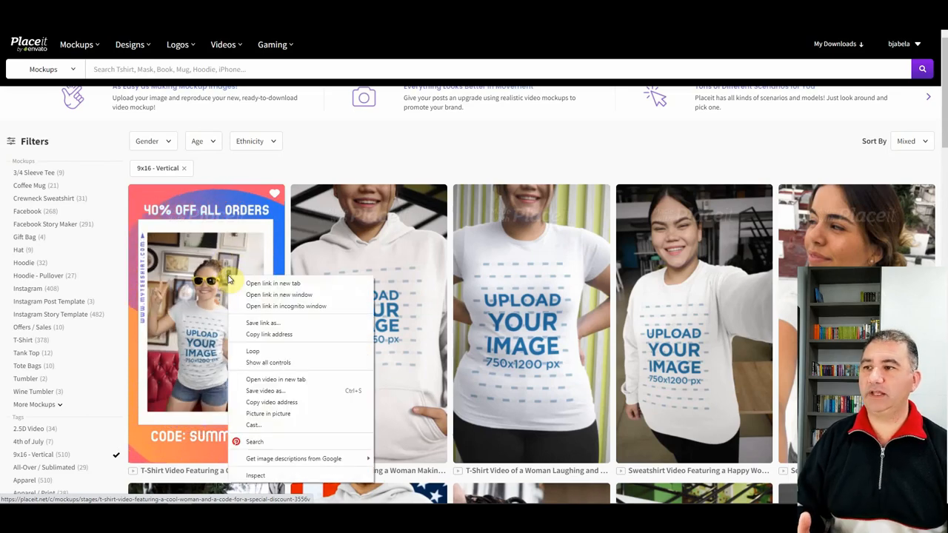
click(270, 284)
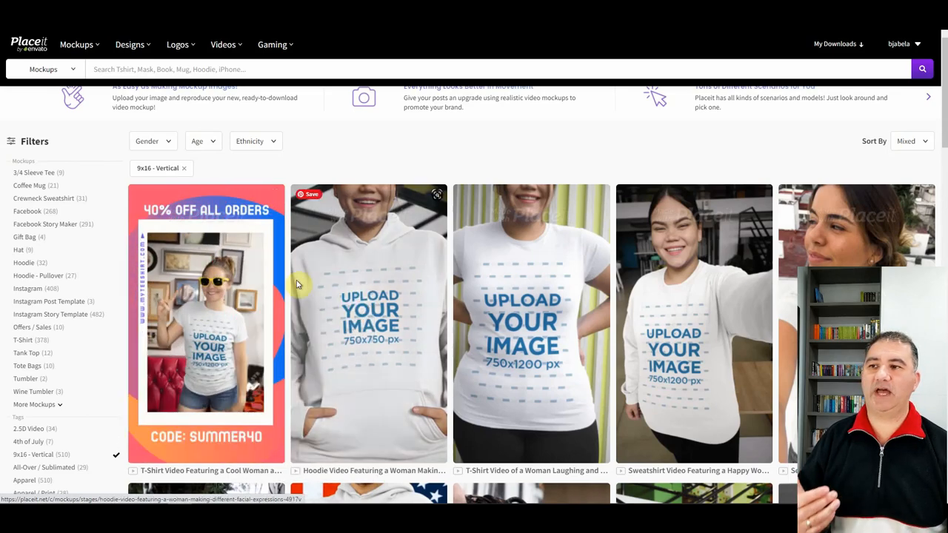
right_click(354, 281)
click(372, 287)
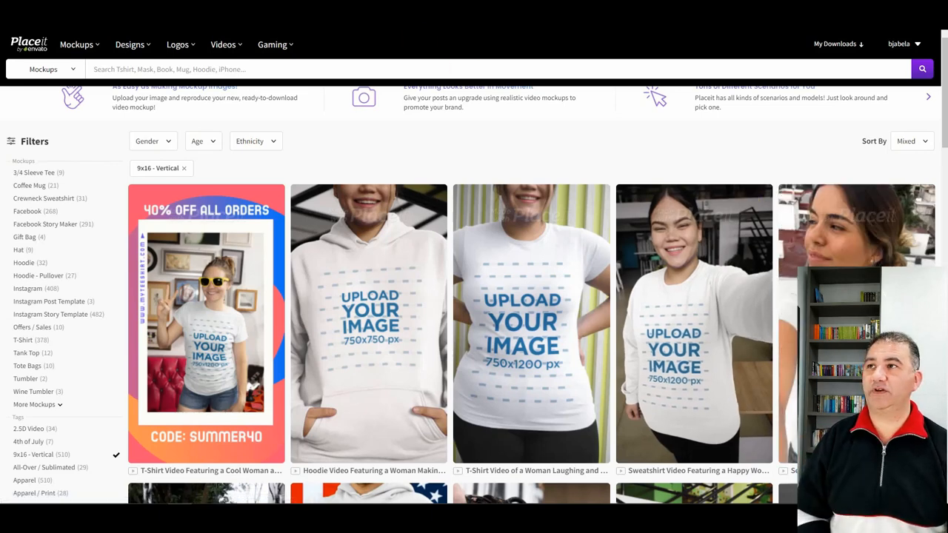
Step: Check the opened video mockup pages, ending on the 40% off T-shirt mockup
key(ctrl+Tab)
key(ctrl+Tab)
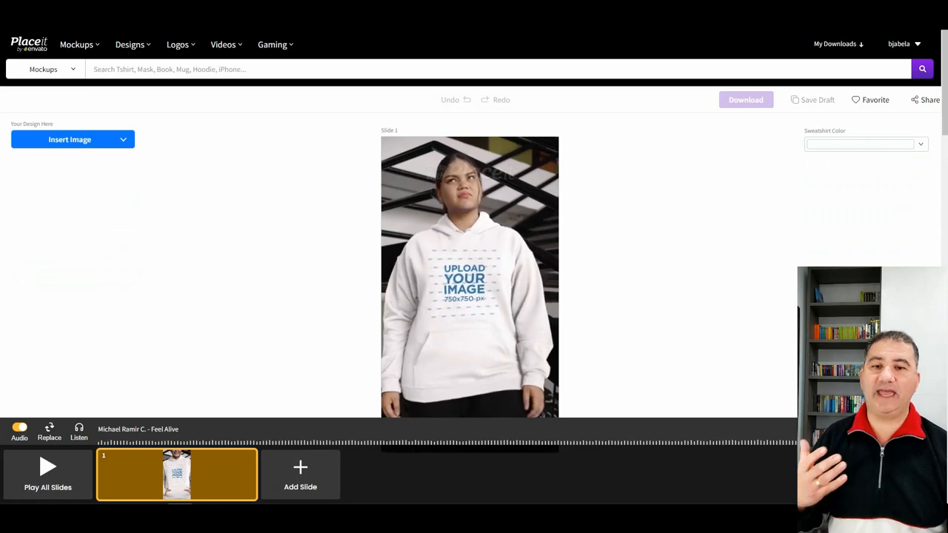
key(ctrl+Tab)
key(ctrl+Tab)
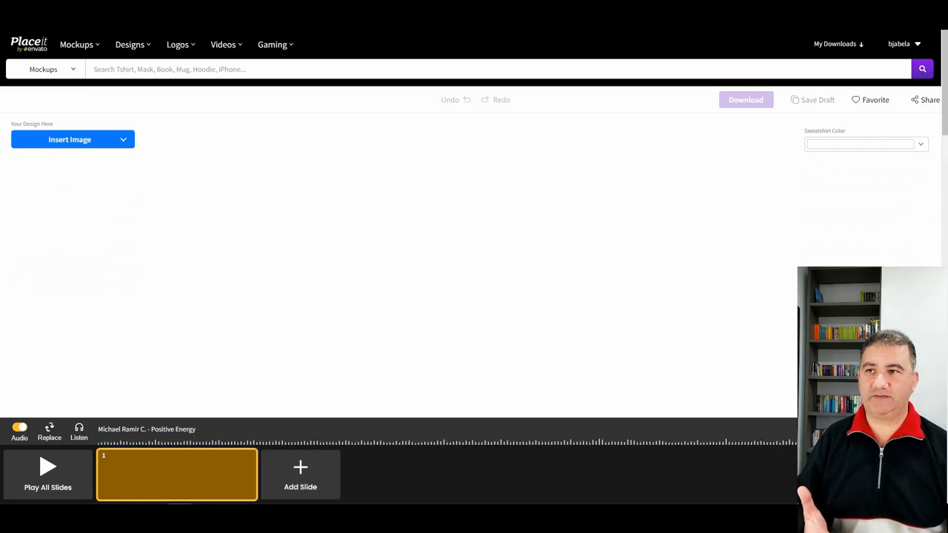
key(ctrl+Tab)
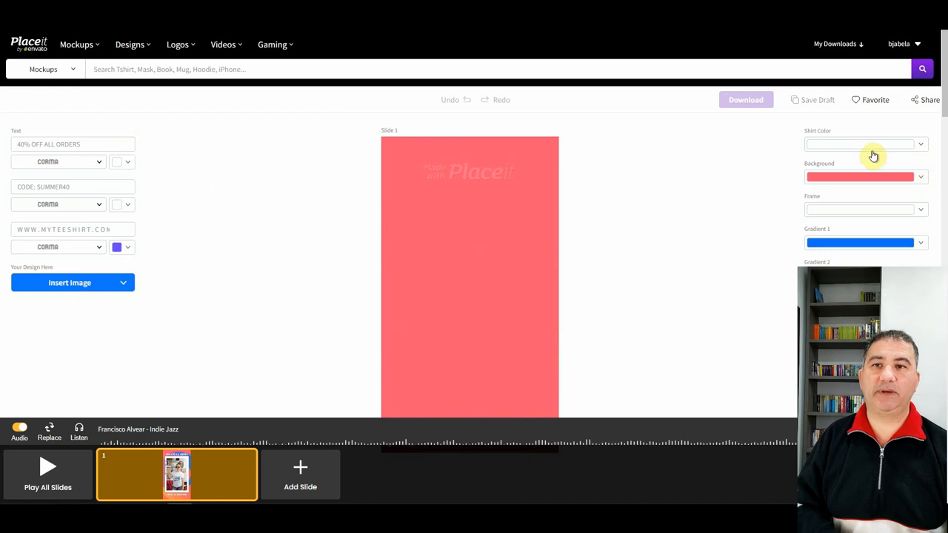
Step: Set the shirt color of the 40% off T-shirt mockup to black from the recent colors
click(919, 146)
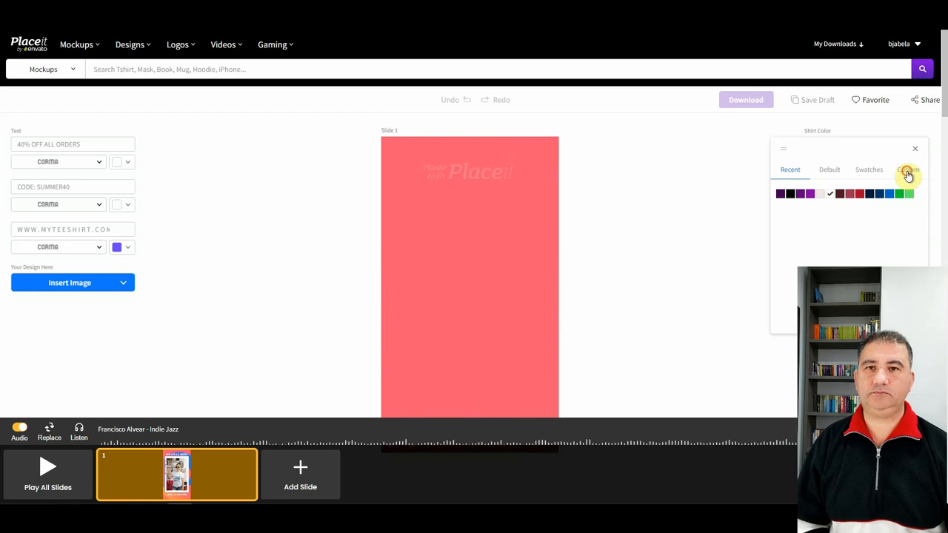
click(909, 172)
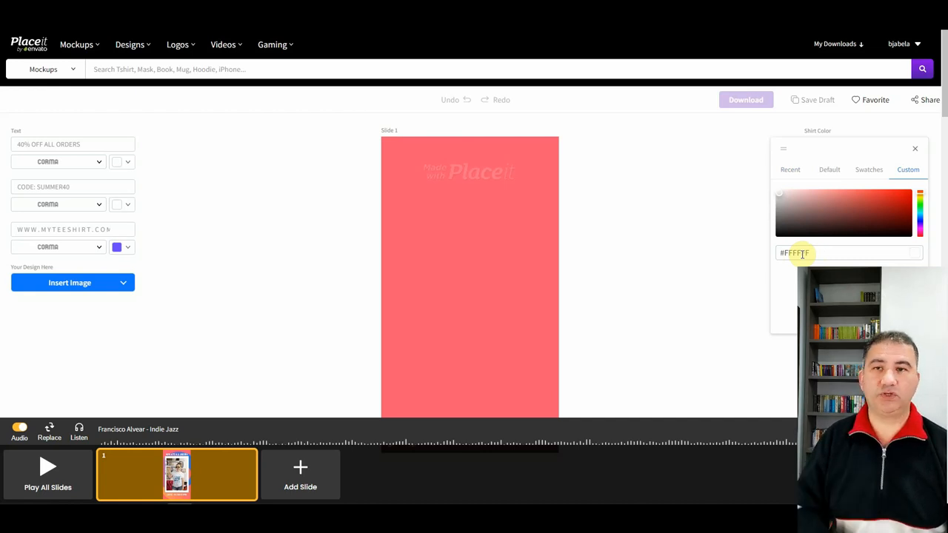
click(916, 148)
click(837, 145)
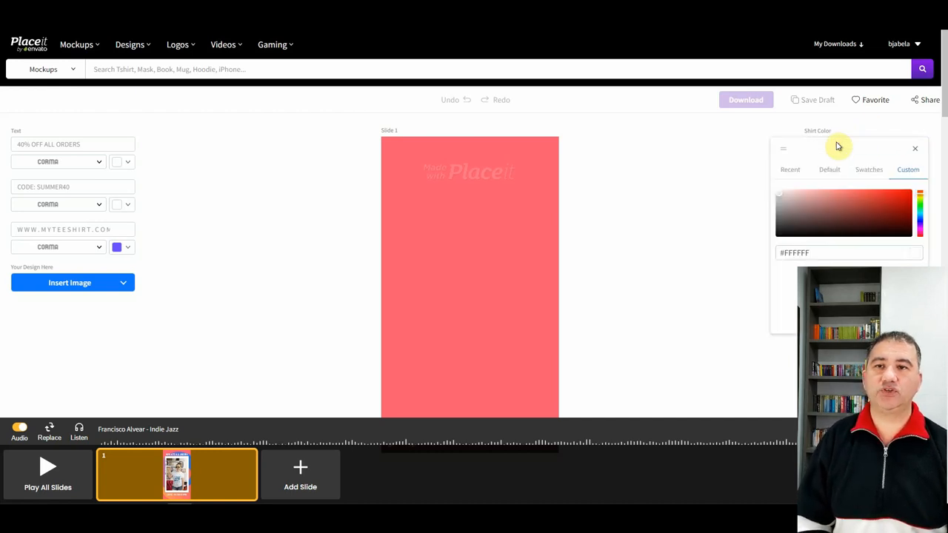
click(790, 170)
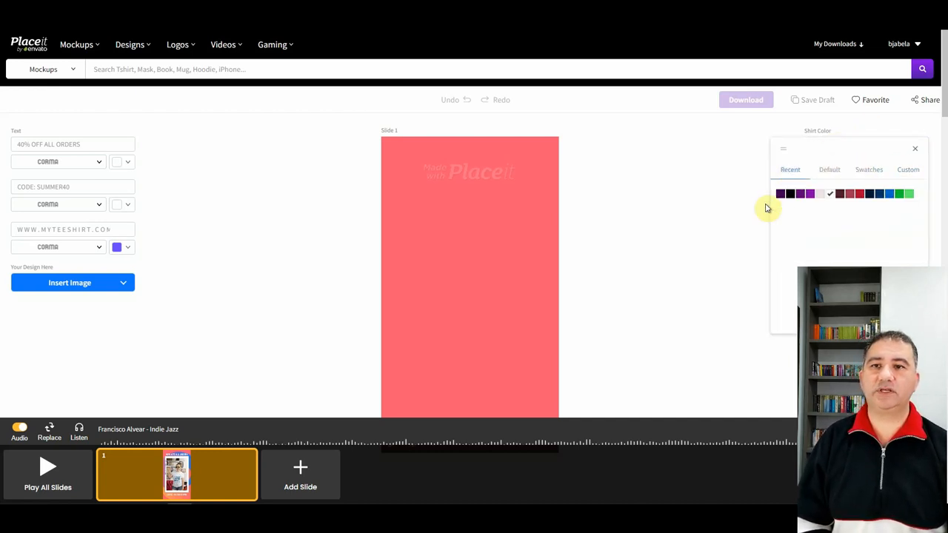
click(791, 194)
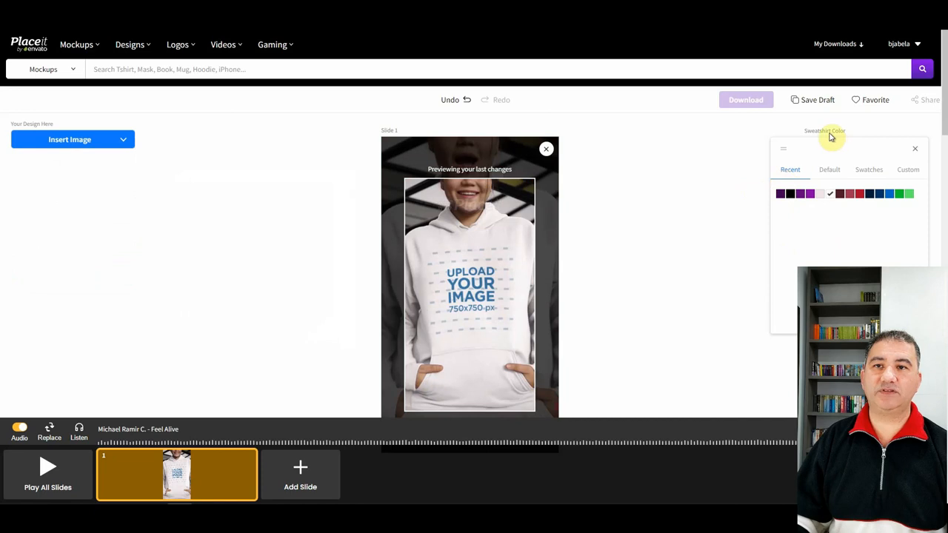
Step: Set the sweatshirt color of the hoodie mockup and the shirt color of the laughing woman's T-shirt mockup to black
click(859, 124)
click(826, 144)
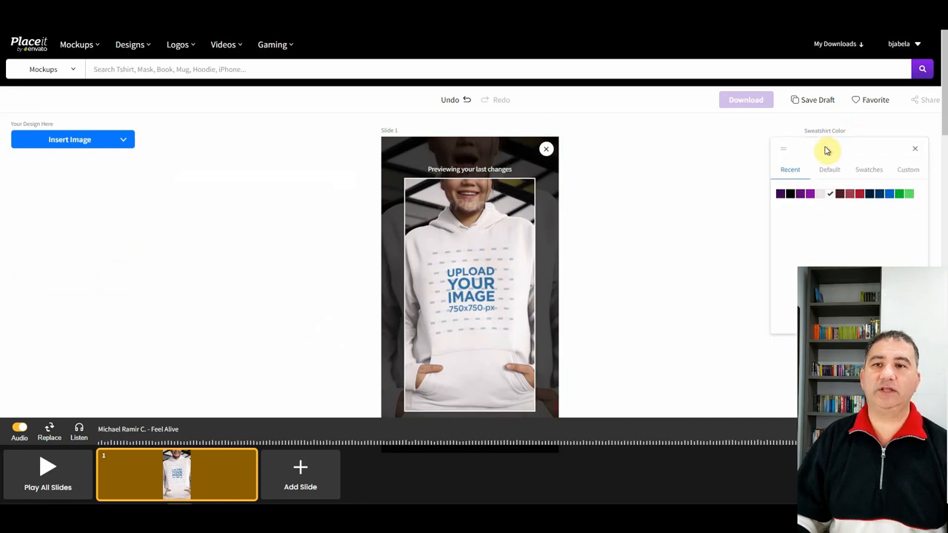
click(792, 195)
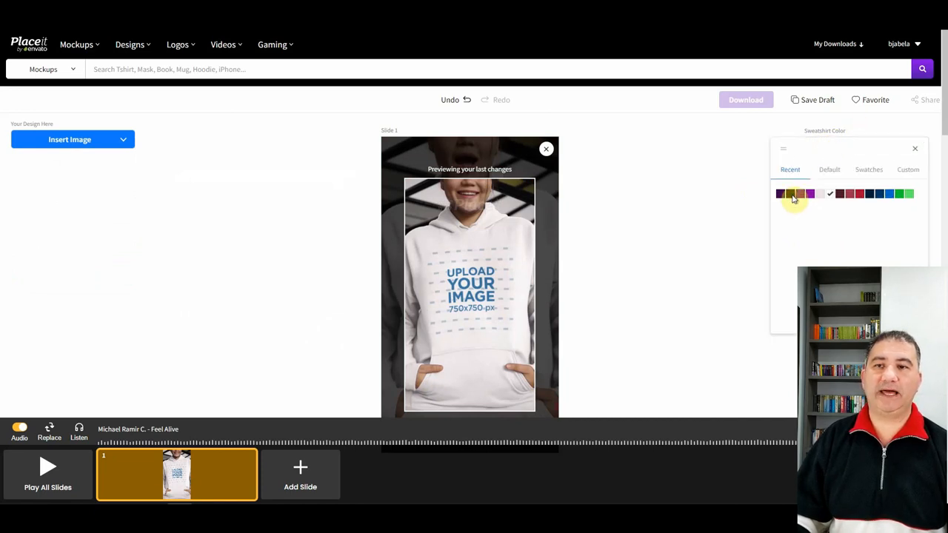
click(737, 195)
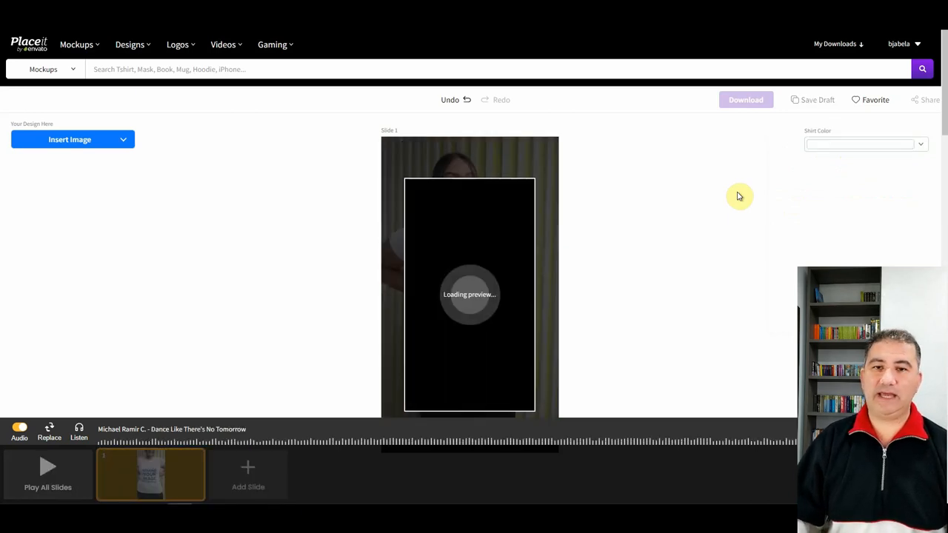
click(823, 144)
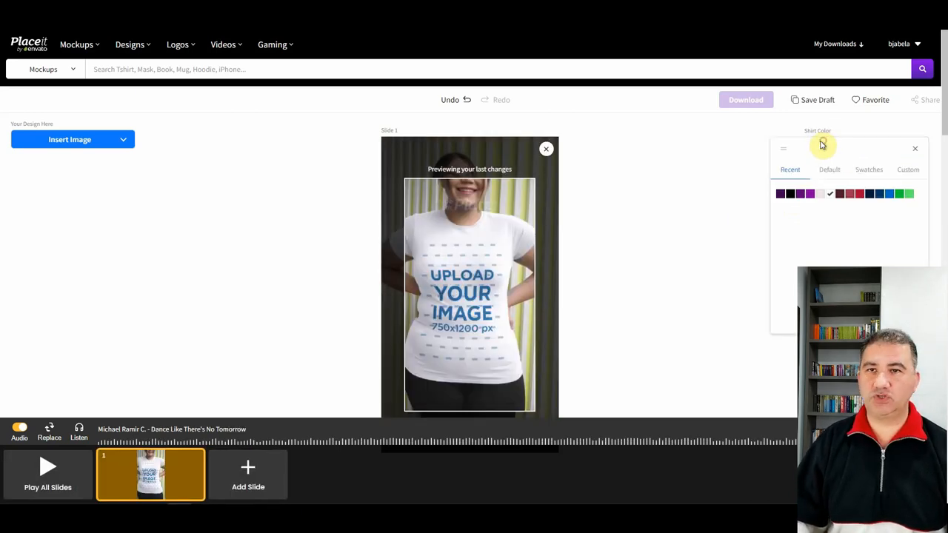
click(792, 196)
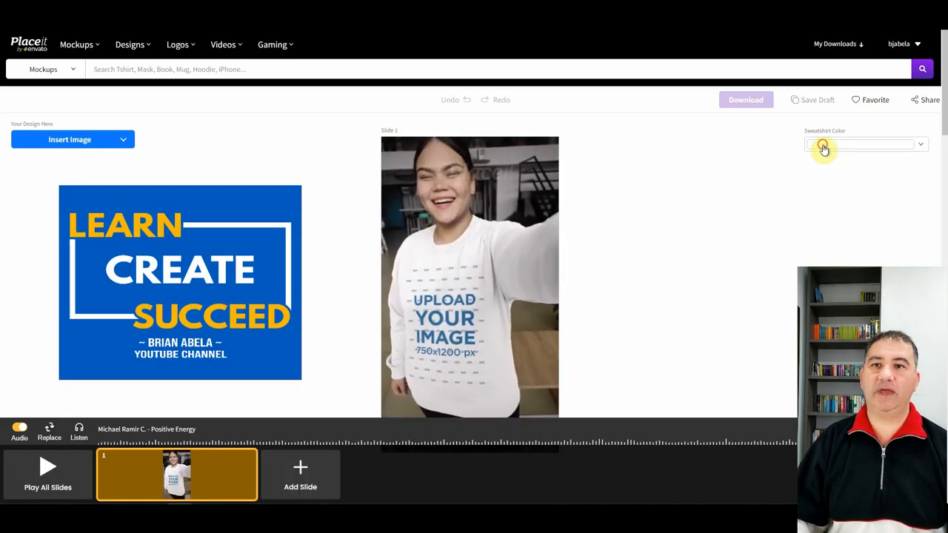
Step: Set the garment color to black in the happy woman's sweatshirt mockup and the young woman's selfie T-shirt mockup
click(823, 146)
click(790, 199)
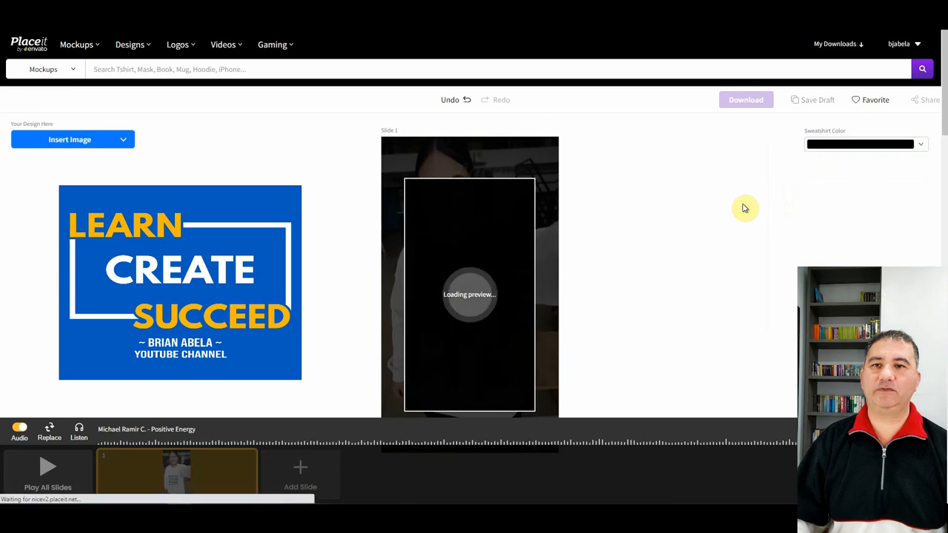
click(818, 150)
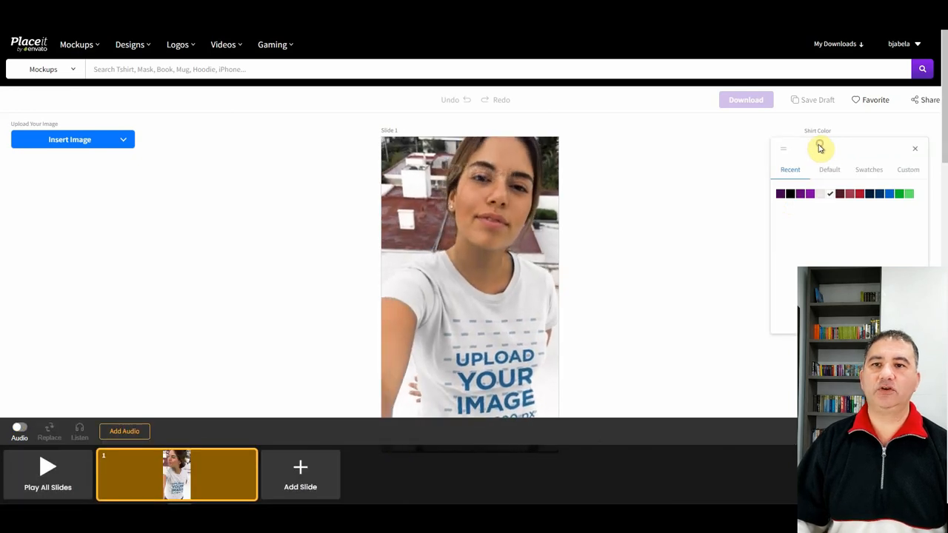
click(790, 195)
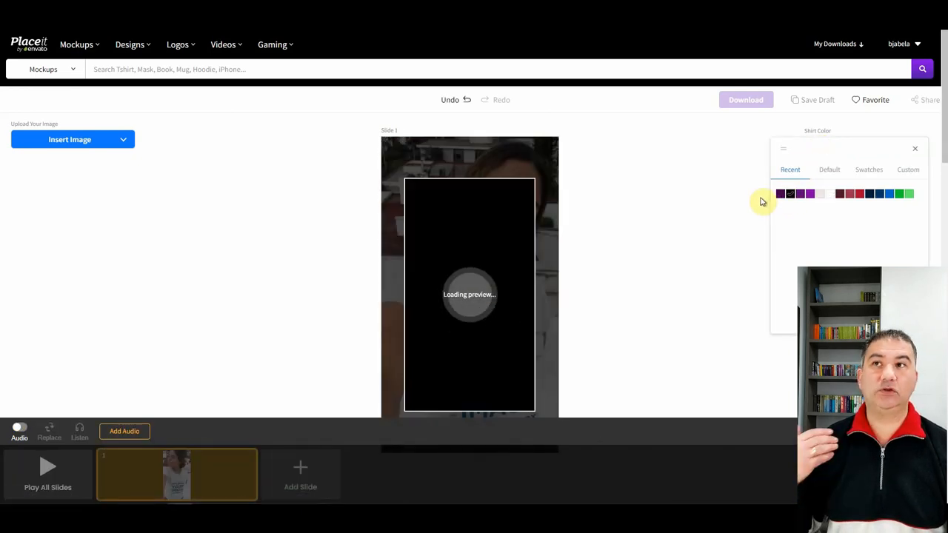
Step: Insert the "Summer Rules! Let's Hit the Beach" design into the 40% off T-shirt mockup, placed at the top of the crop area
key(alt+Left)
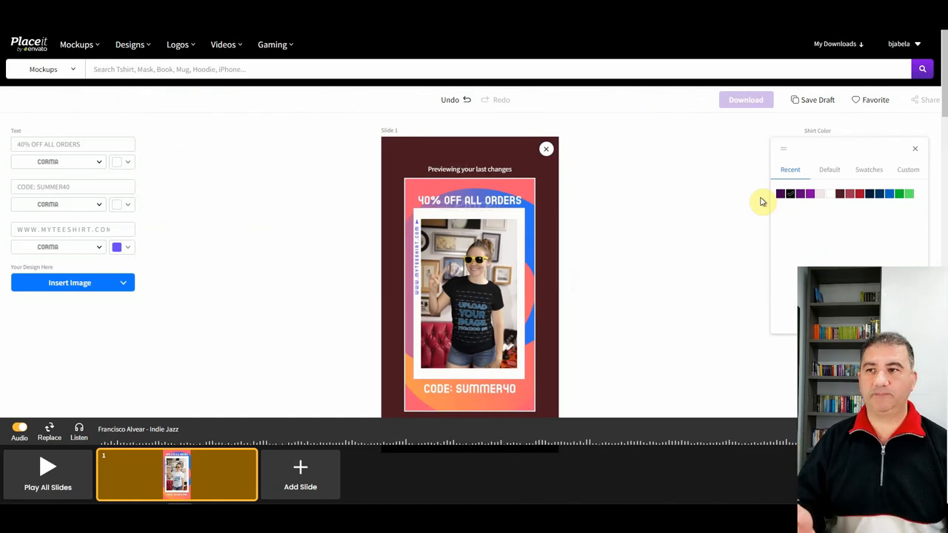
click(701, 227)
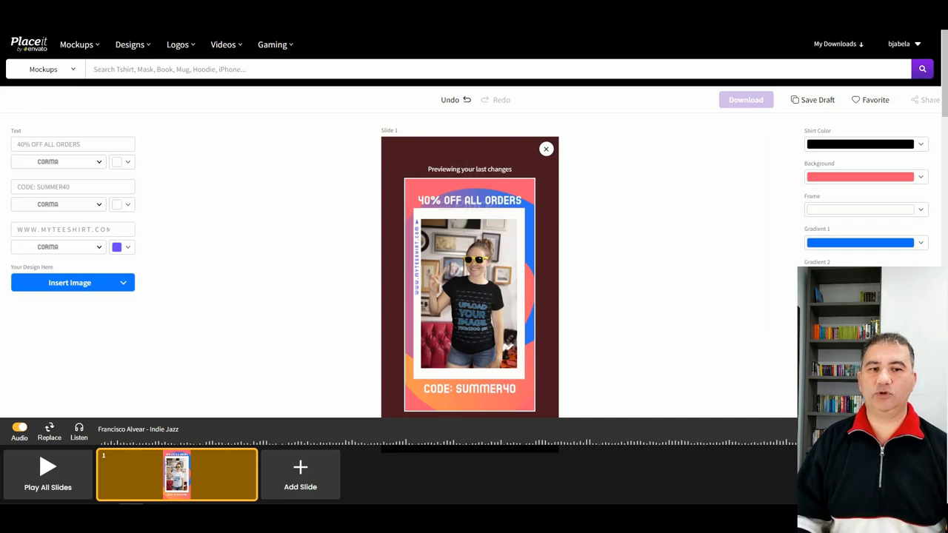
drag(368, 257, 73, 288)
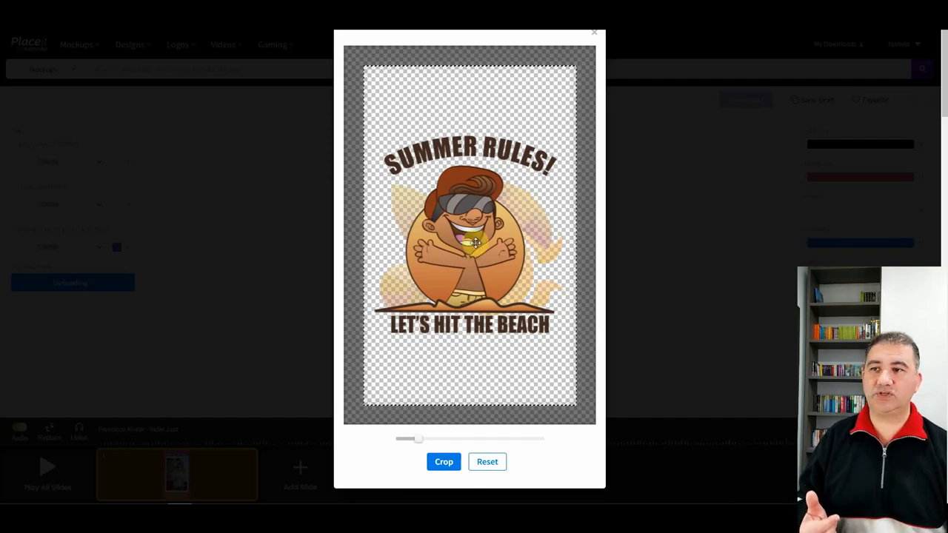
drag(475, 242, 477, 177)
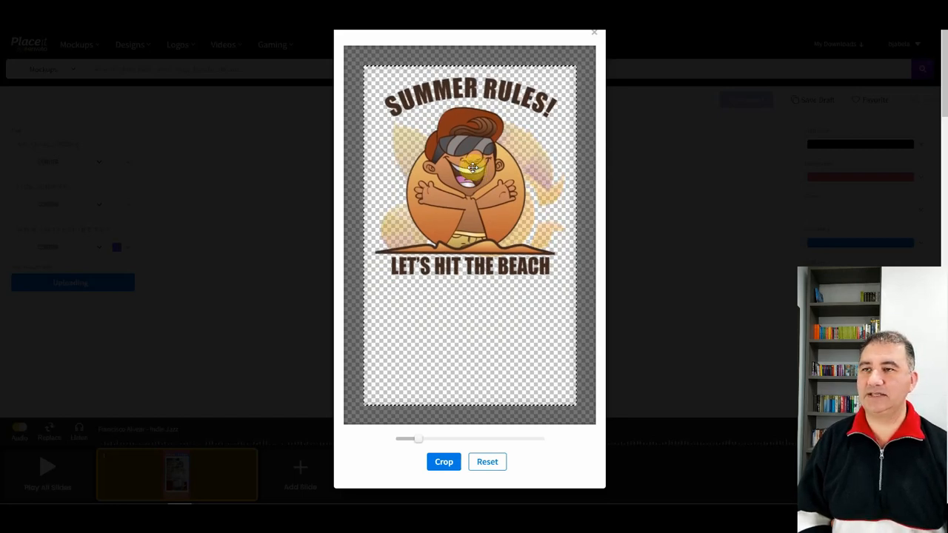
click(444, 462)
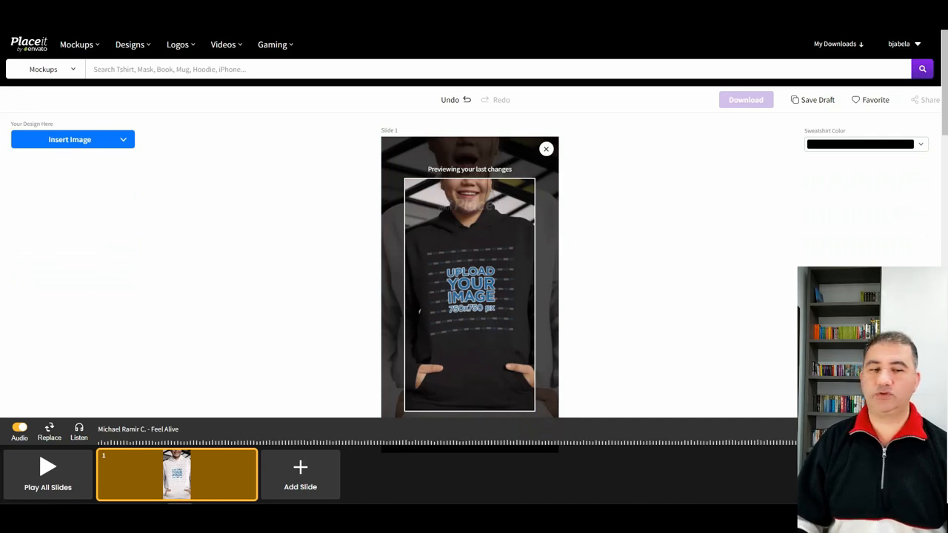
Step: Insert the "Summer Rules! Let's Hit the Beach" design centered in the hoodie mockup and at the crop area's top in the laughing woman's T-shirt mockup
drag(71, 70, 65, 145)
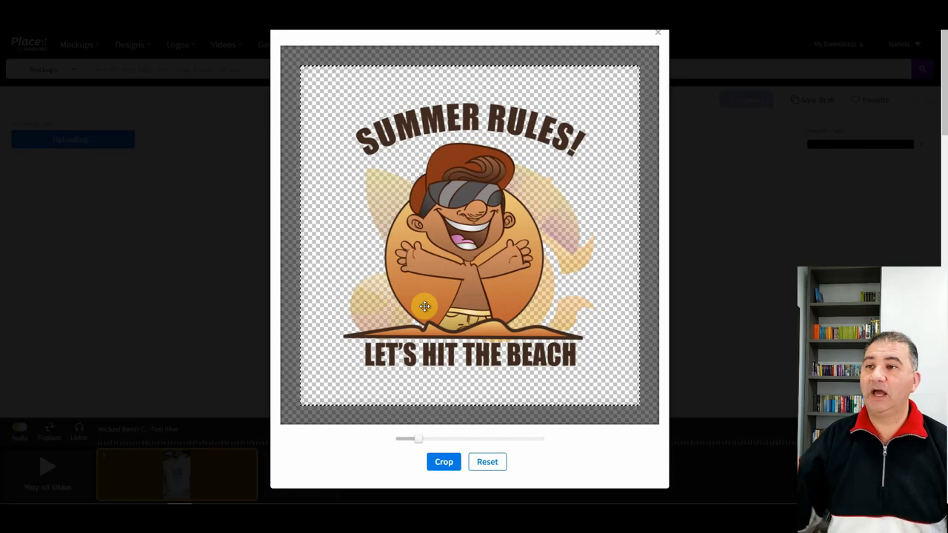
click(443, 464)
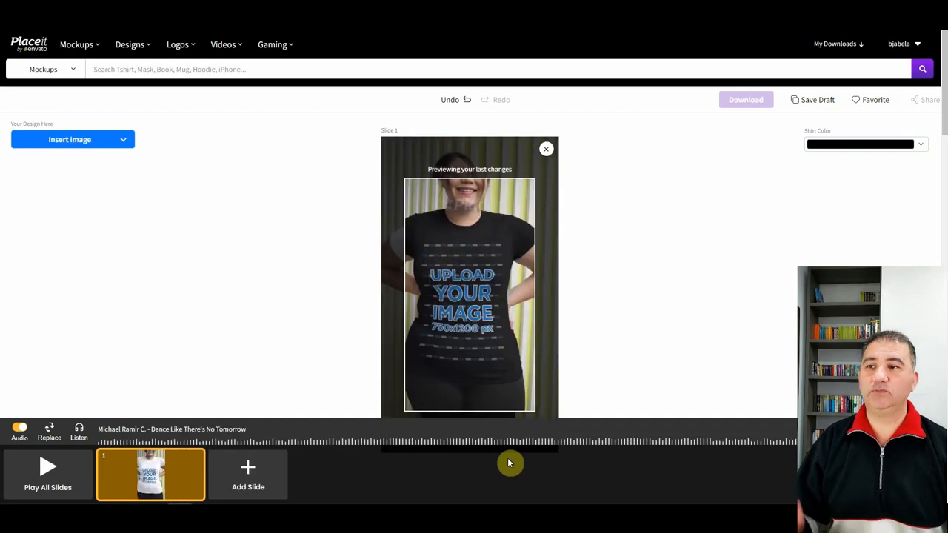
drag(300, 150, 77, 141)
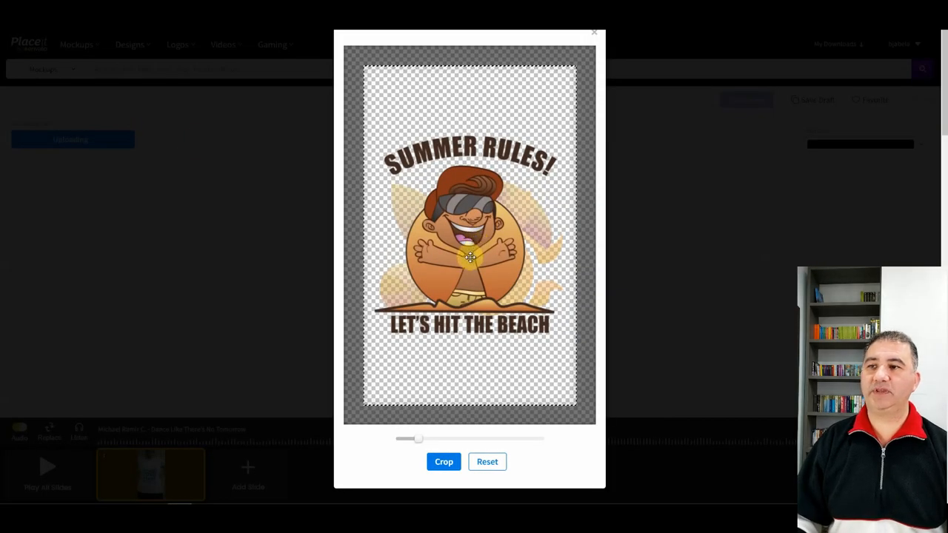
drag(472, 255, 463, 170)
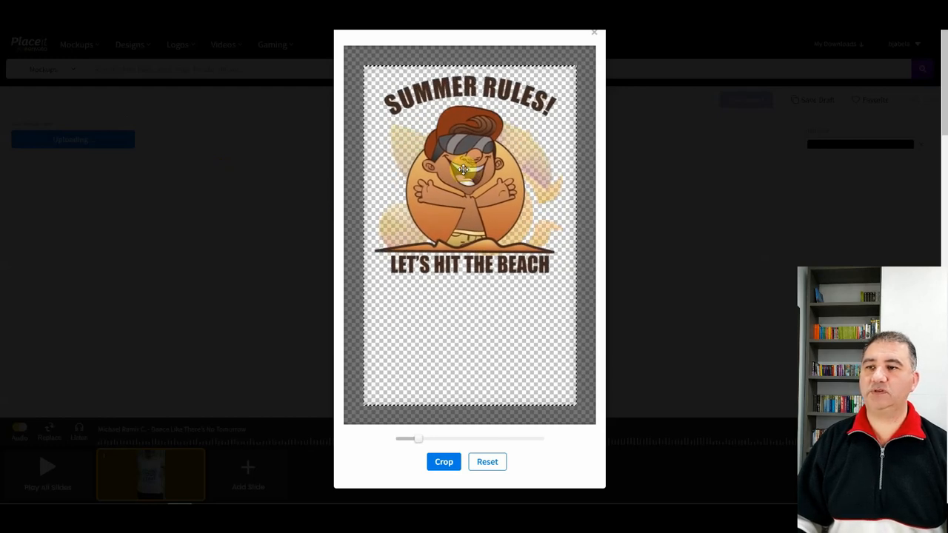
click(444, 462)
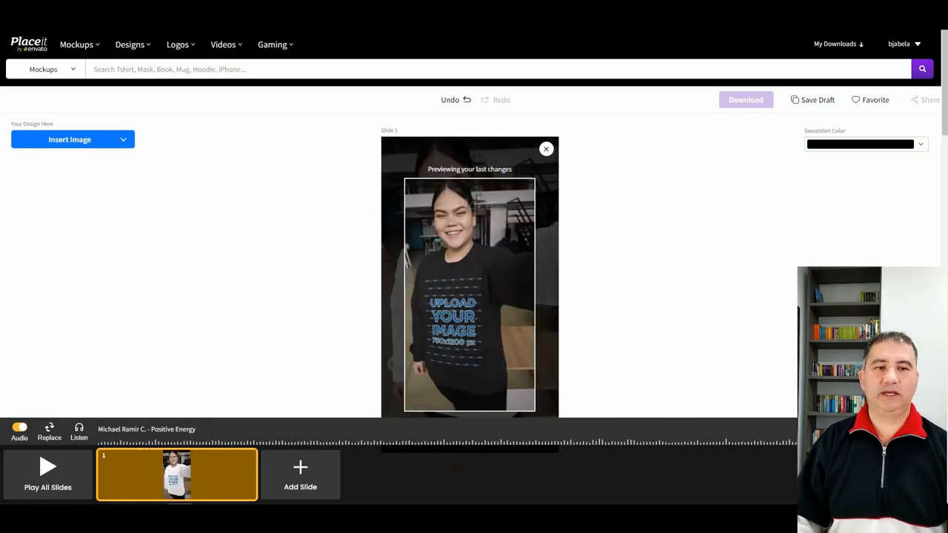
Step: Insert the summer design into the happy woman's sweatshirt mockup and the young woman's selfie T-shirt mockup, placed at the top of each crop area
drag(152, 174, 86, 145)
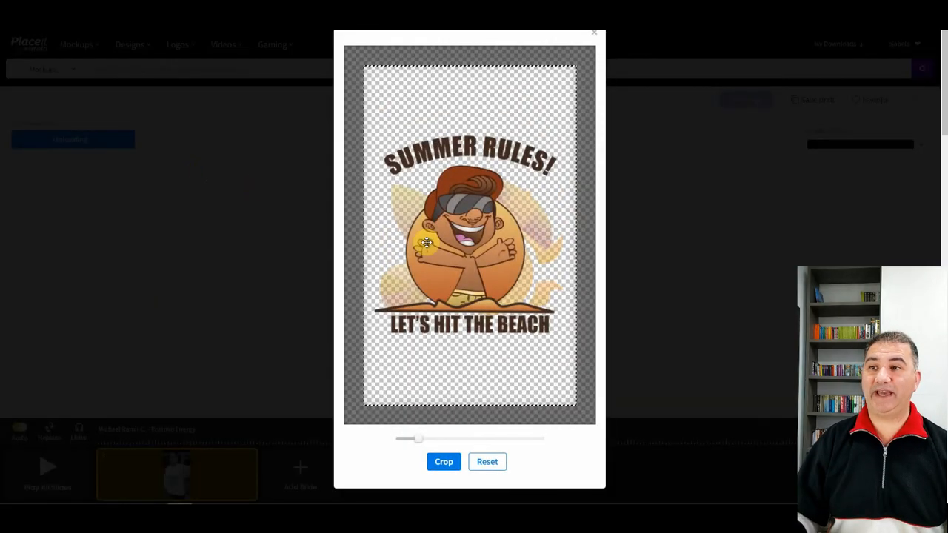
drag(477, 249, 477, 194)
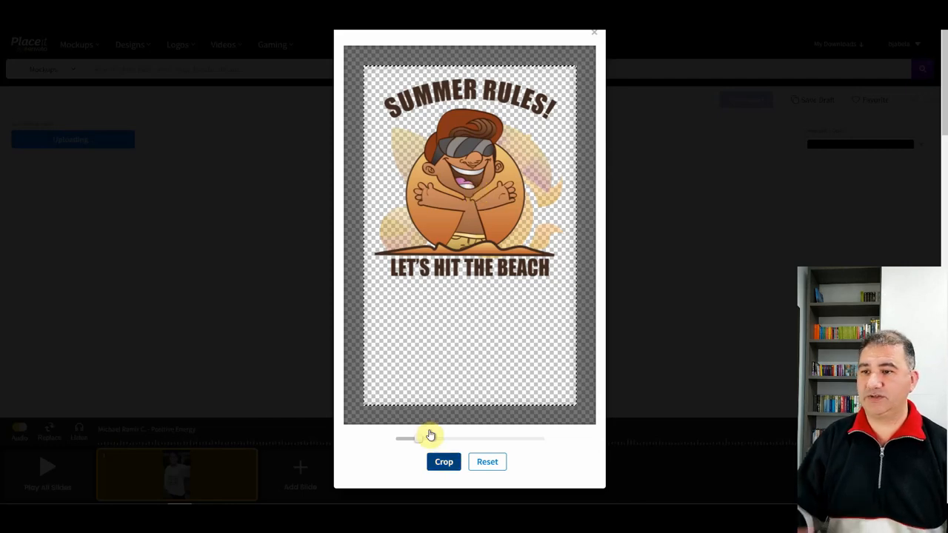
click(445, 462)
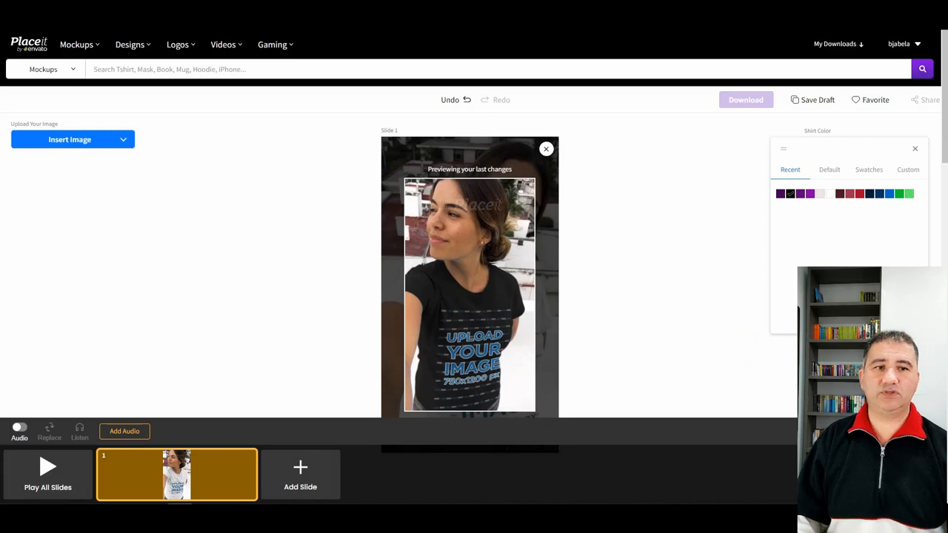
drag(215, 4, 64, 142)
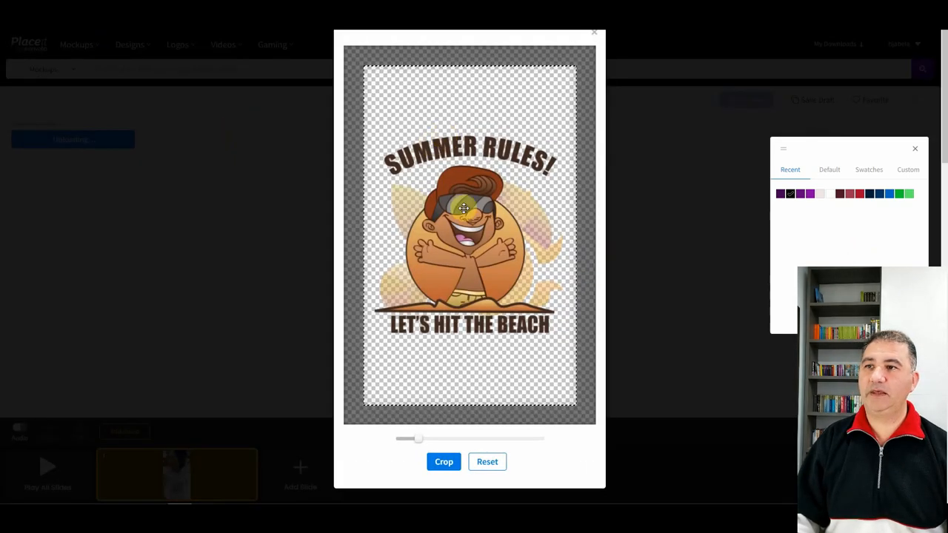
drag(463, 208, 474, 152)
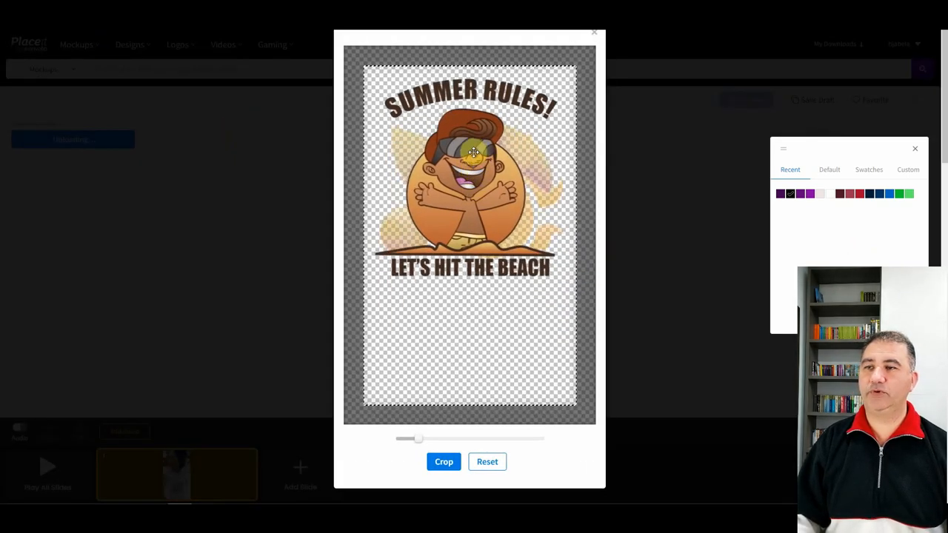
click(444, 461)
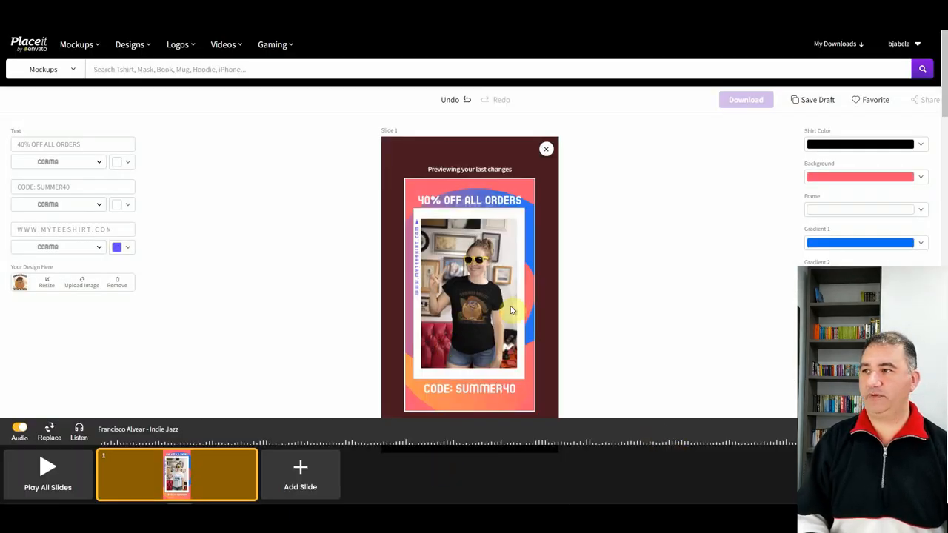
click(91, 144)
drag(91, 144, 20, 145)
drag(69, 187, 5, 191)
drag(106, 229, 1, 230)
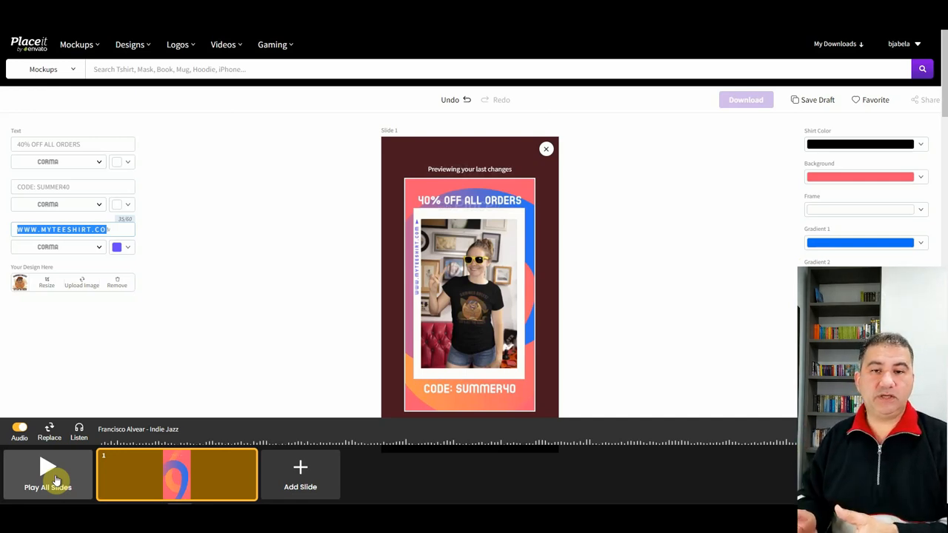
Step: Turn off the audio of the 40% off T-shirt video, then render, play and download it
click(18, 429)
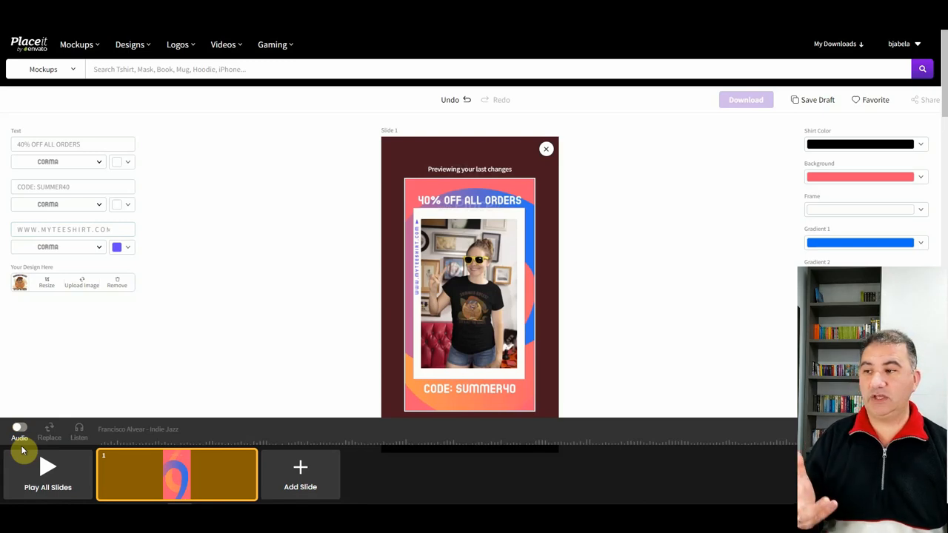
click(42, 479)
click(43, 480)
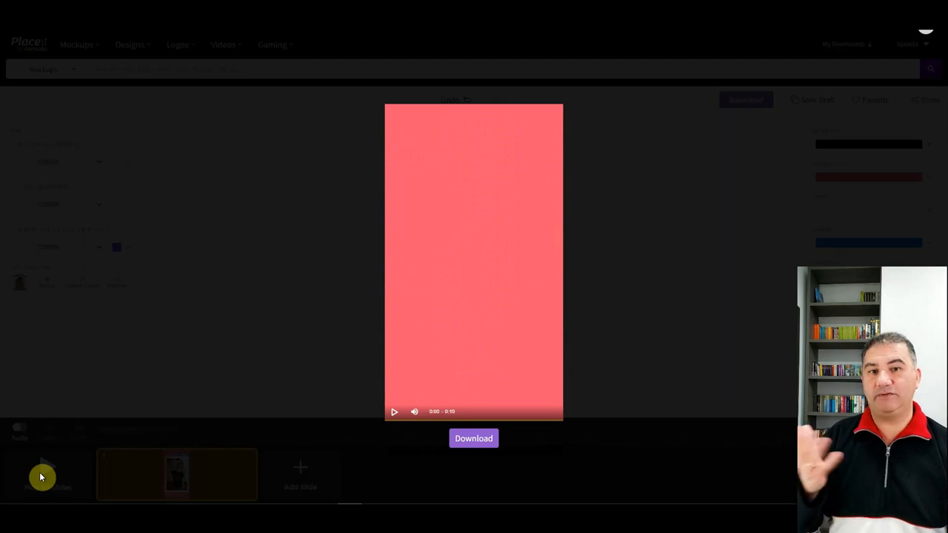
click(395, 414)
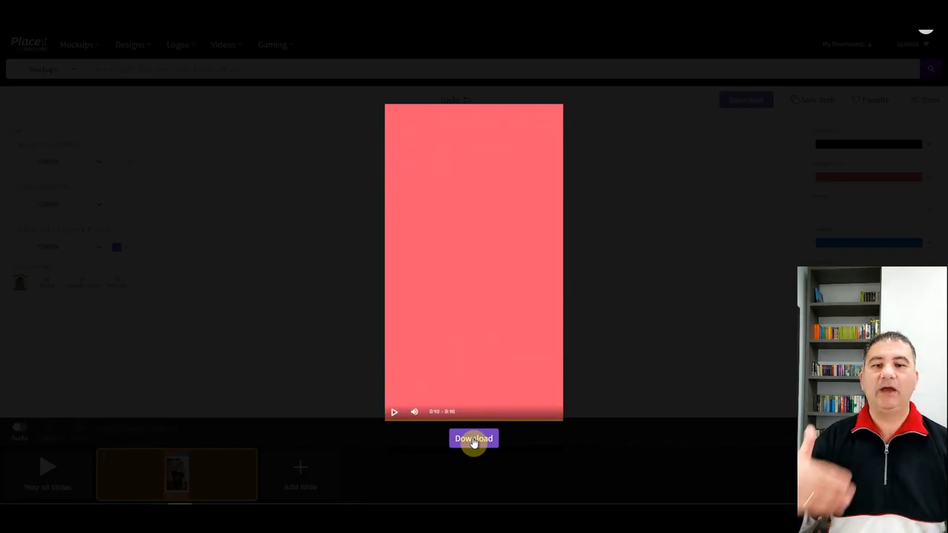
click(473, 439)
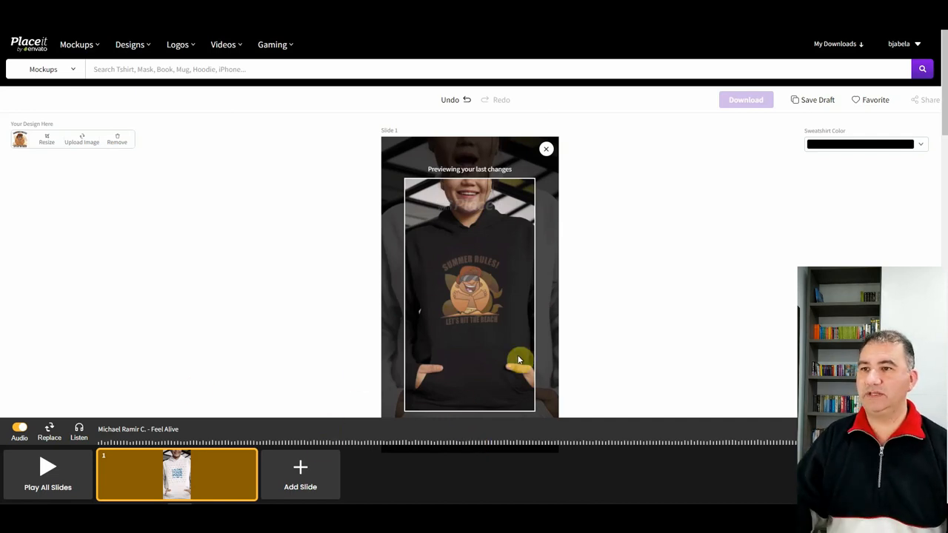
Step: Listen to the hoodie mockup's music track and look at the replacement tracks in the audio library
click(80, 433)
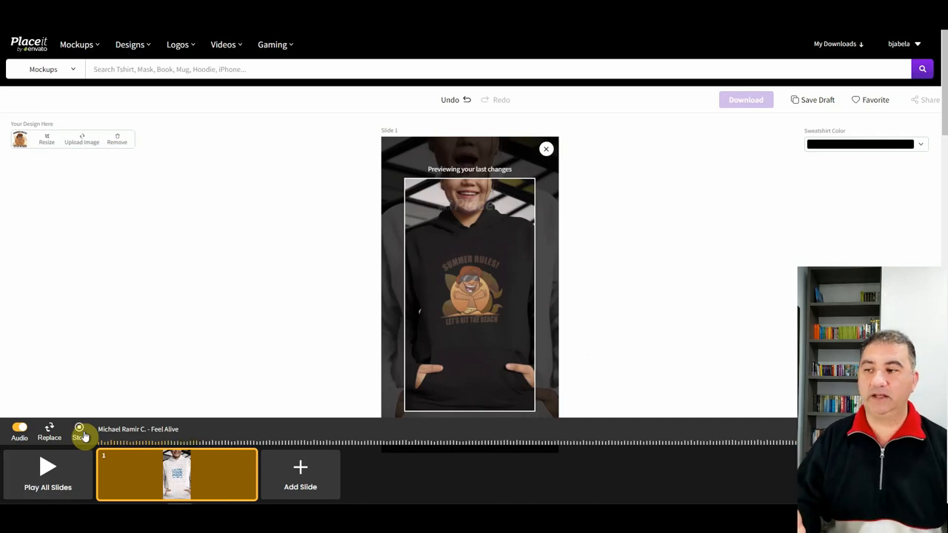
click(49, 431)
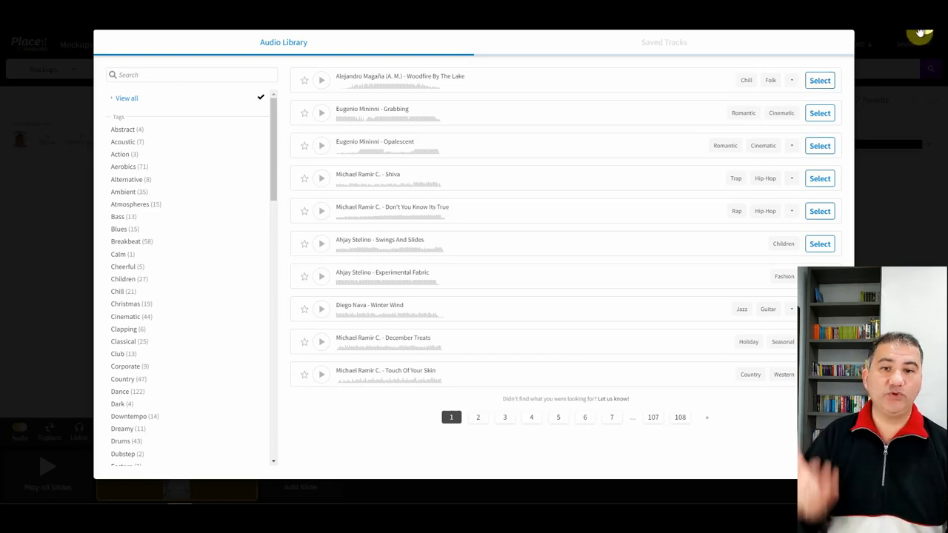
click(924, 31)
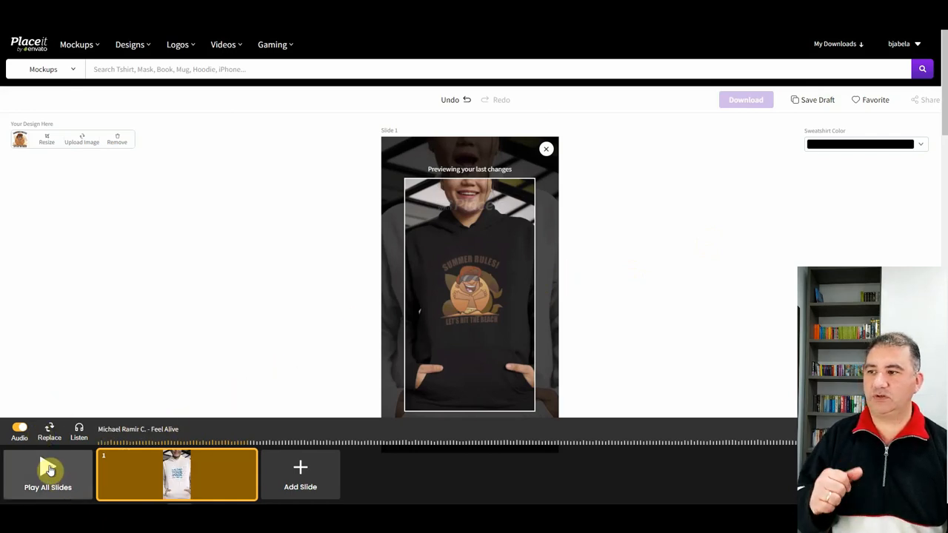
Step: Render the hoodie video, and listen to the music track and render the video of the laughing woman's T-shirt mockup
click(72, 460)
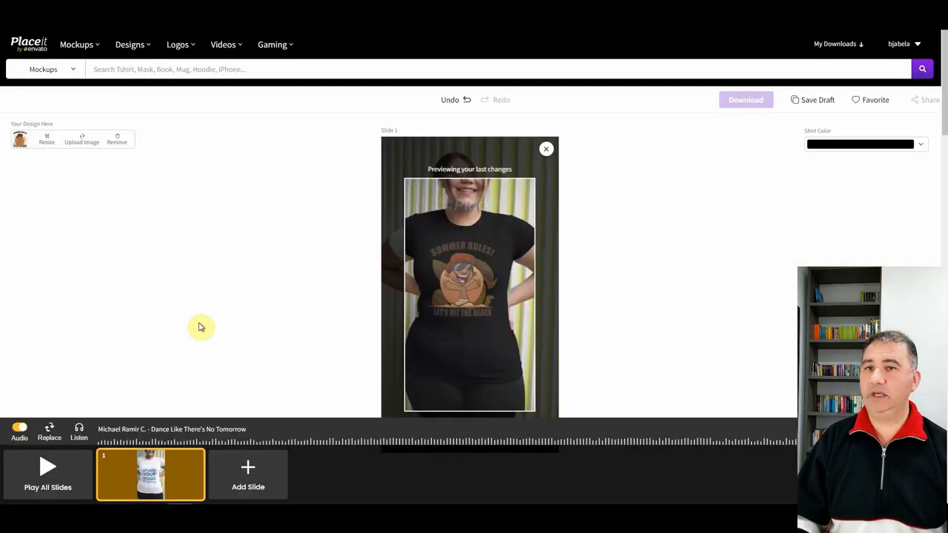
click(79, 430)
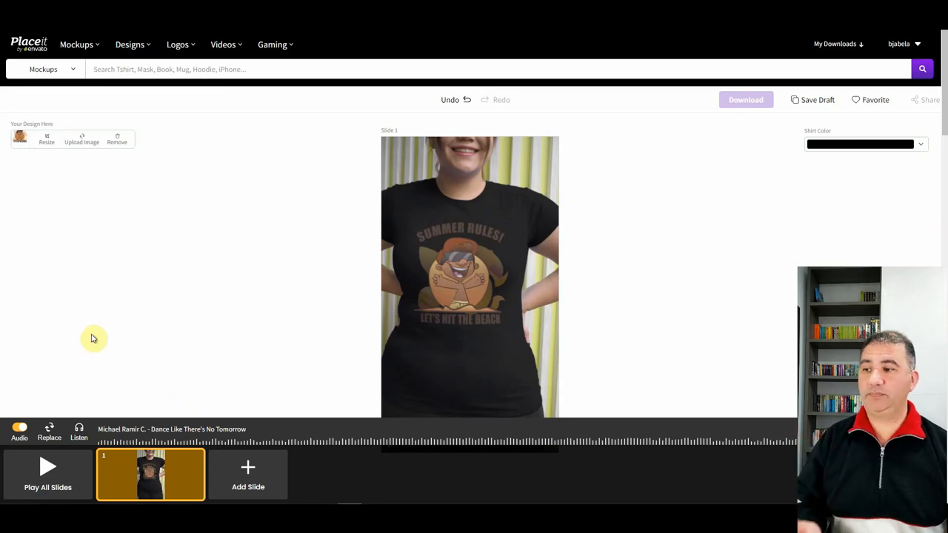
click(46, 476)
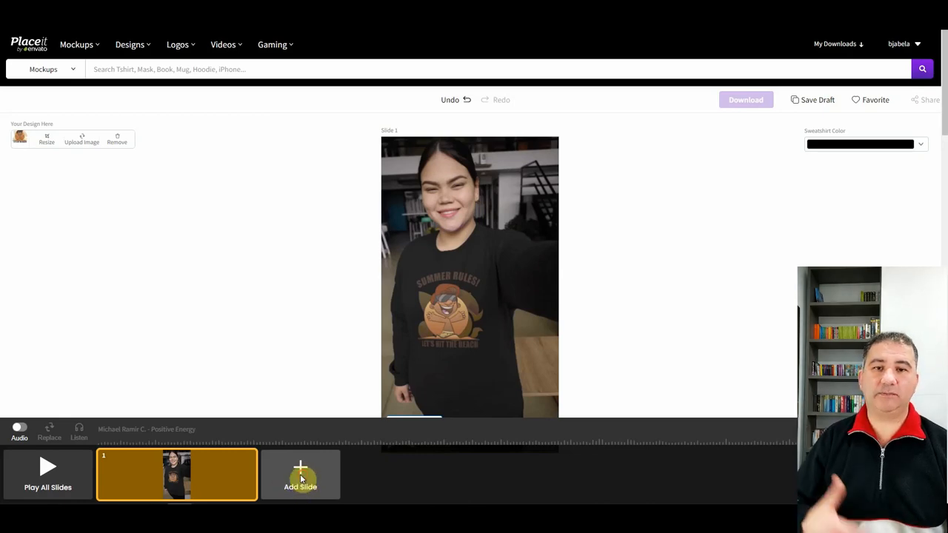
Step: Add the hoodie apparel mockup as a second slide to the sweatshirt selfie video and open that slide for editing
click(300, 474)
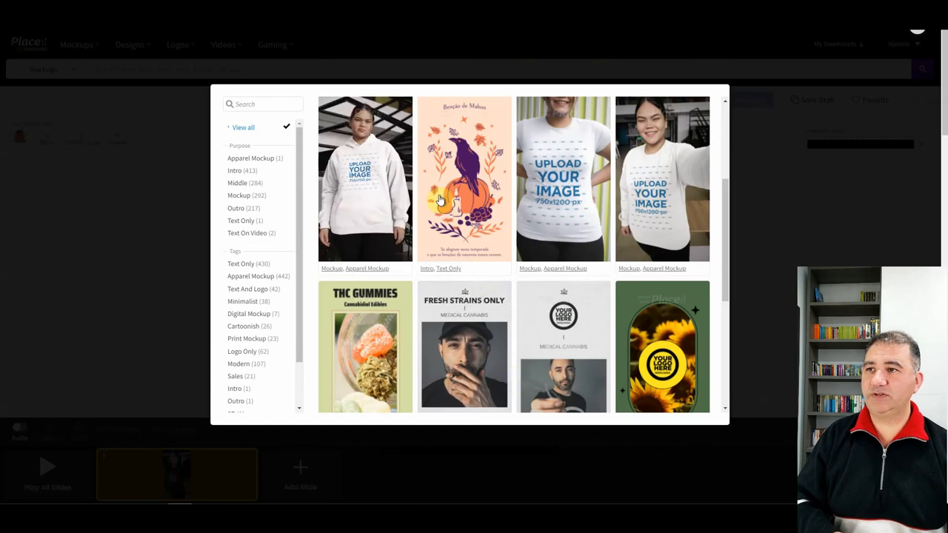
click(361, 180)
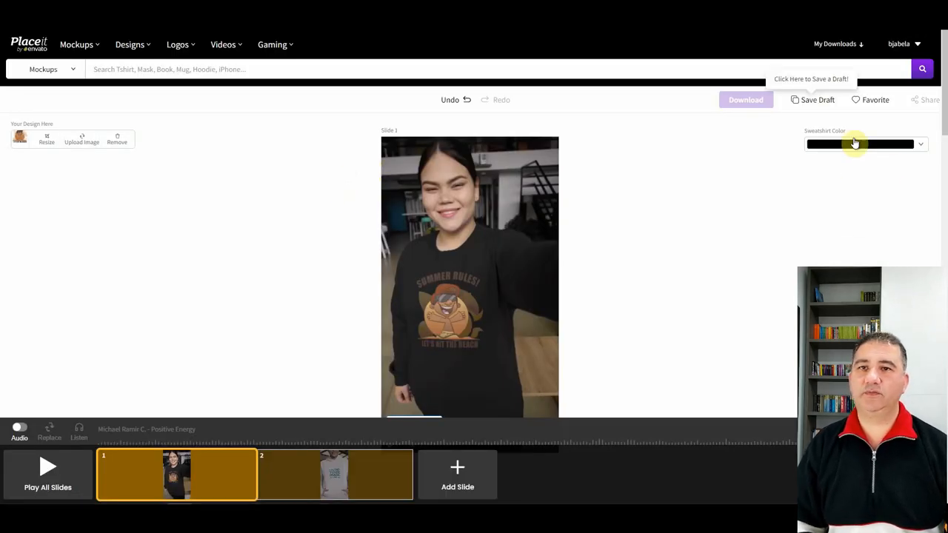
click(348, 480)
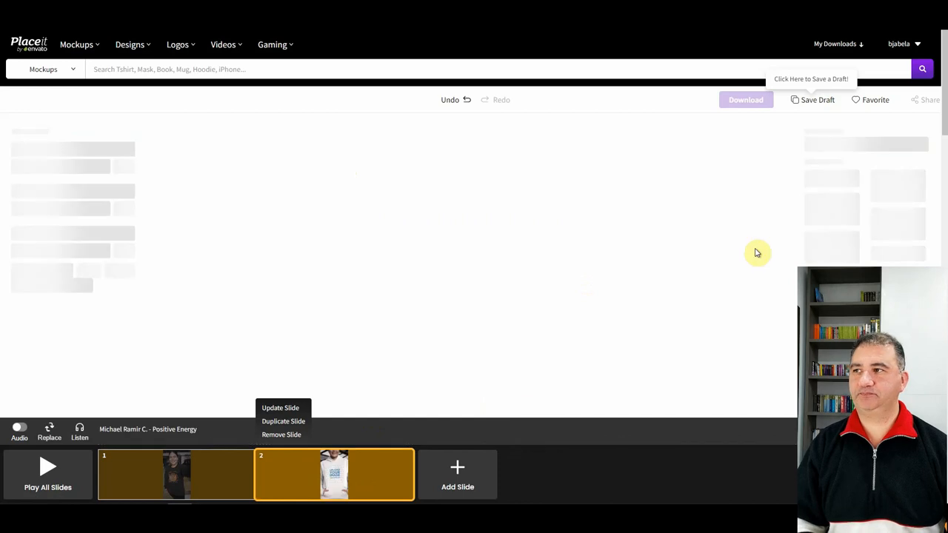
Step: Set the sweatshirt color of slide 2 to black and insert the summer design centered on its hoodie
click(868, 146)
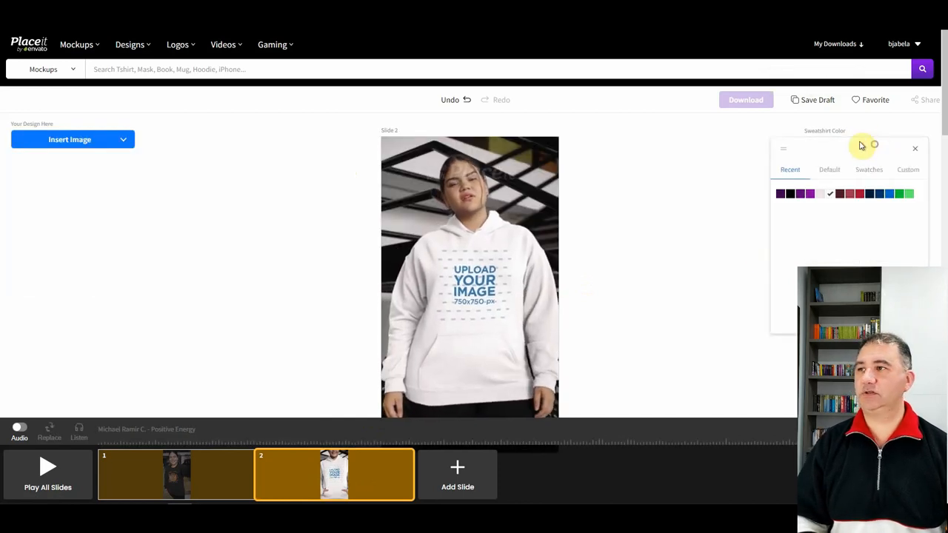
click(789, 195)
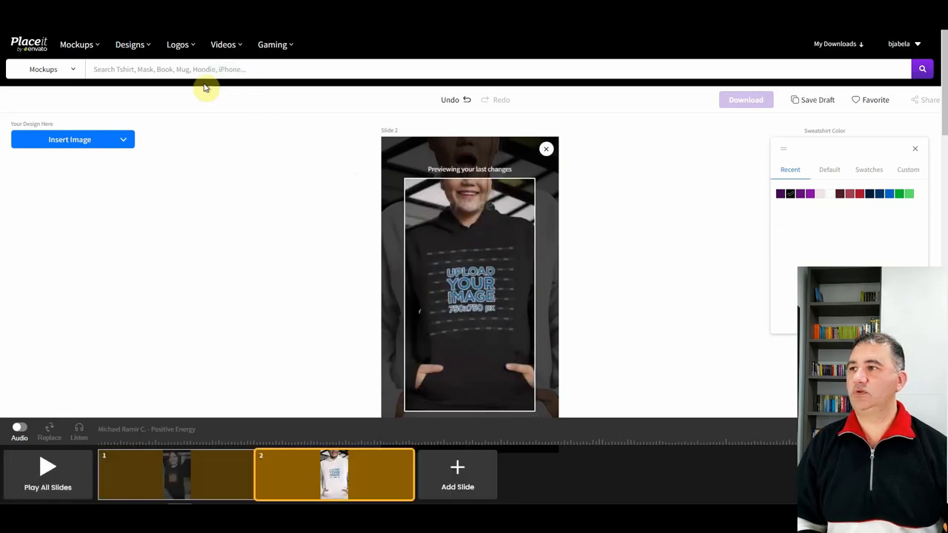
drag(173, 166, 131, 150)
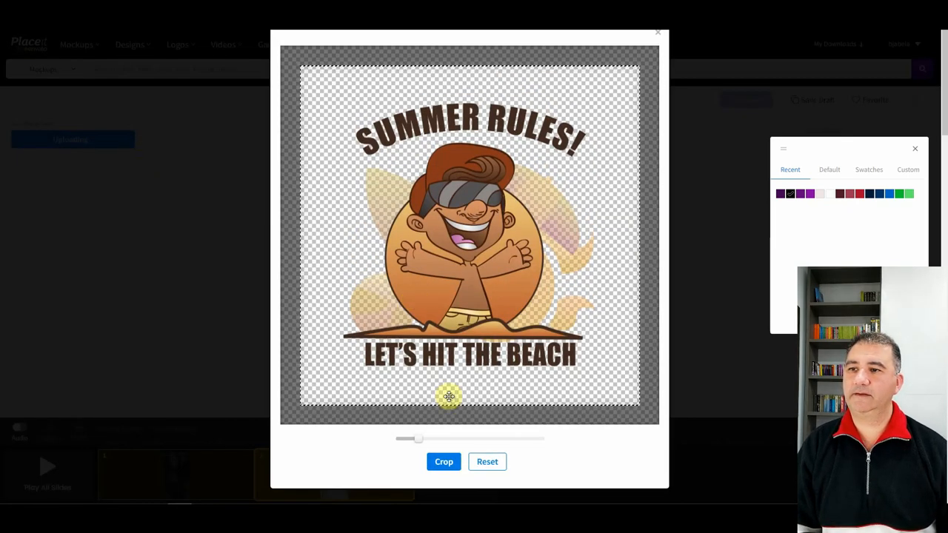
click(447, 464)
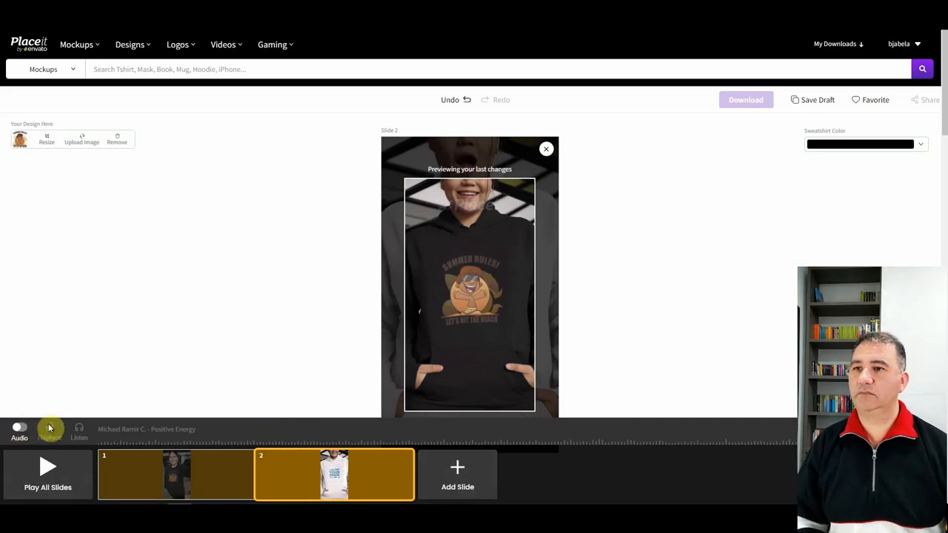
Step: Merge the sweatshirt and hoodie slides into a single video and play it
click(46, 473)
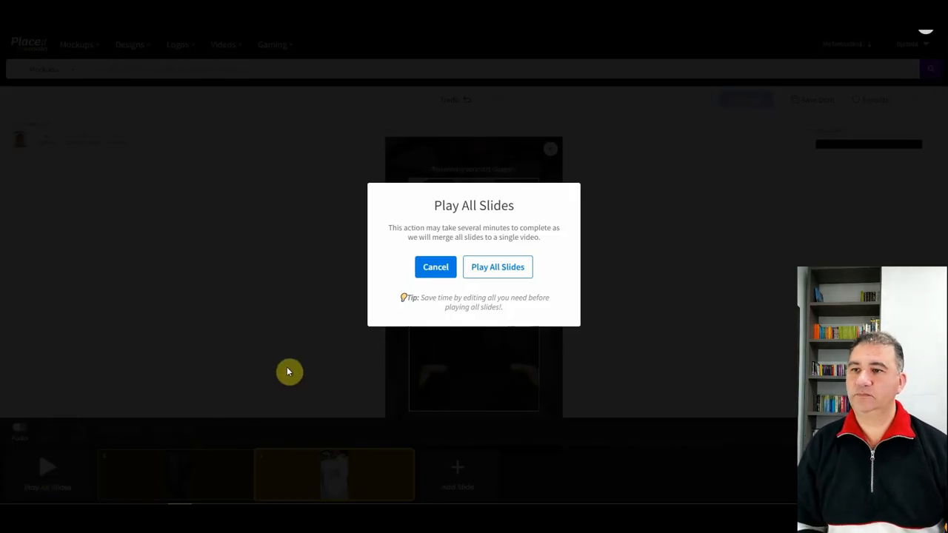
click(487, 269)
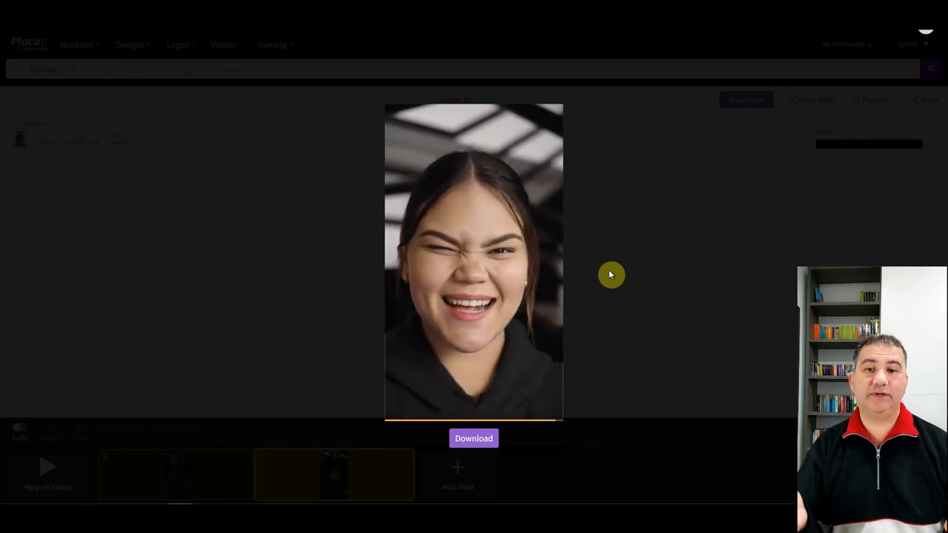
mouse_move(542, 239)
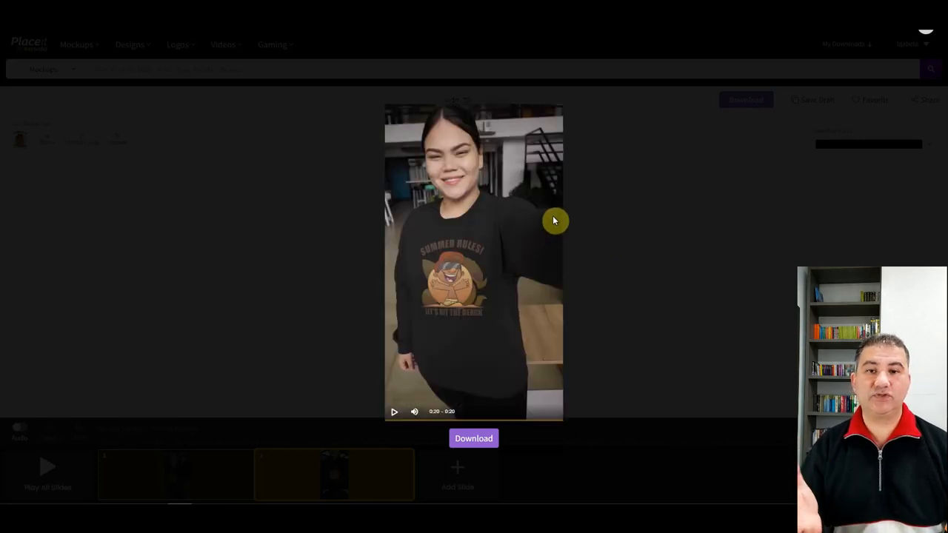